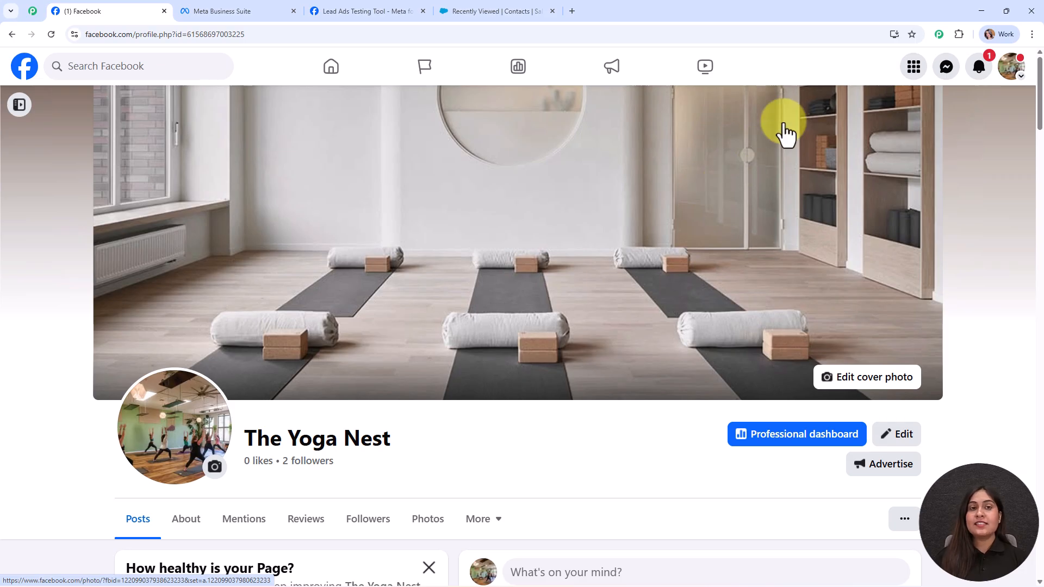
# - Check the five existing Salesforce contacts, then return to the Lead Ads Testing Tool
pyautogui.click(478, 7)
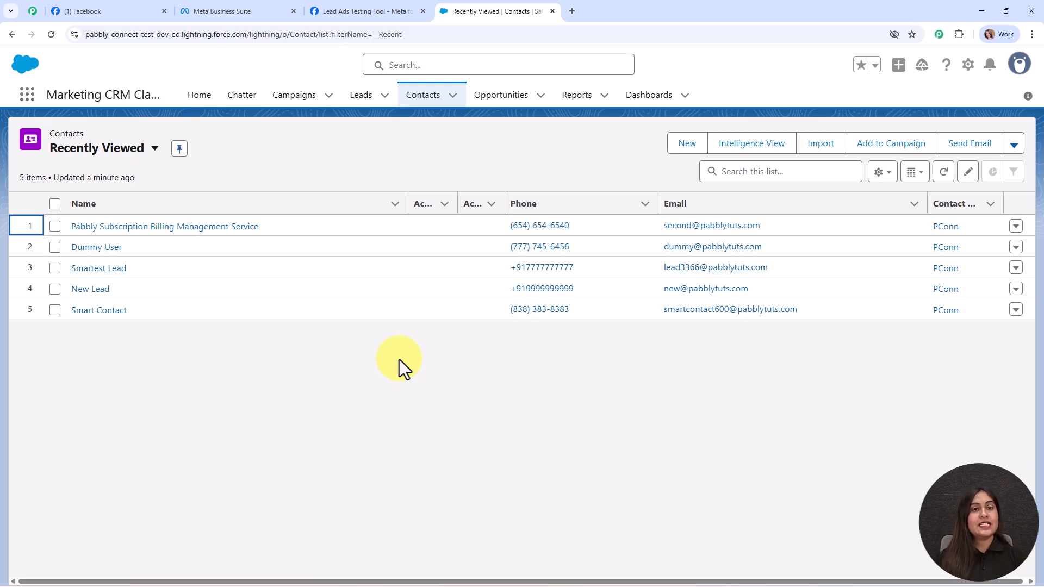
pyautogui.click(373, 5)
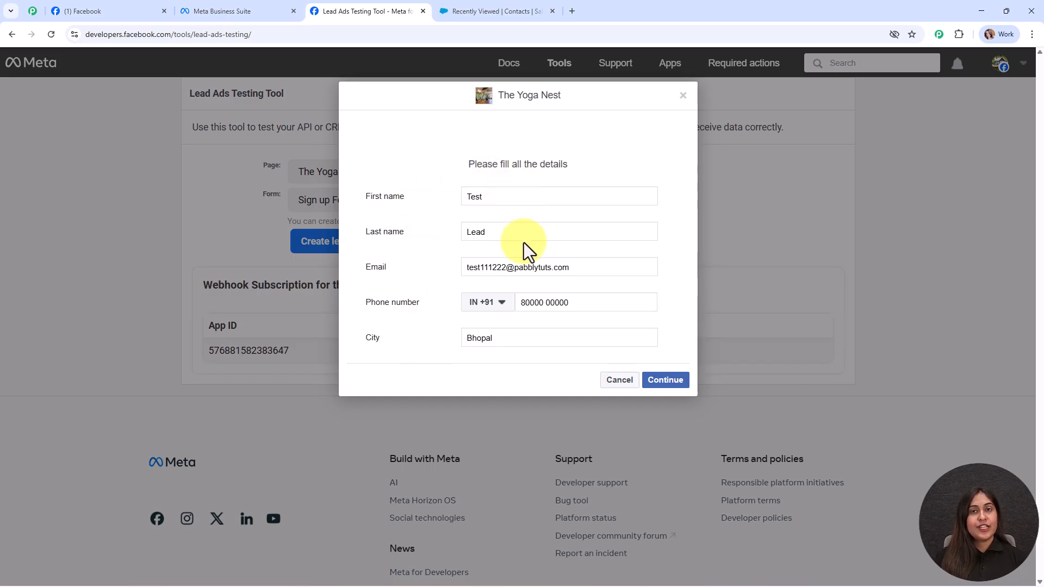
# - Submit the prefilled Bhopal test lead through The Yoga Nest's Sign up Form New
pyautogui.click(660, 383)
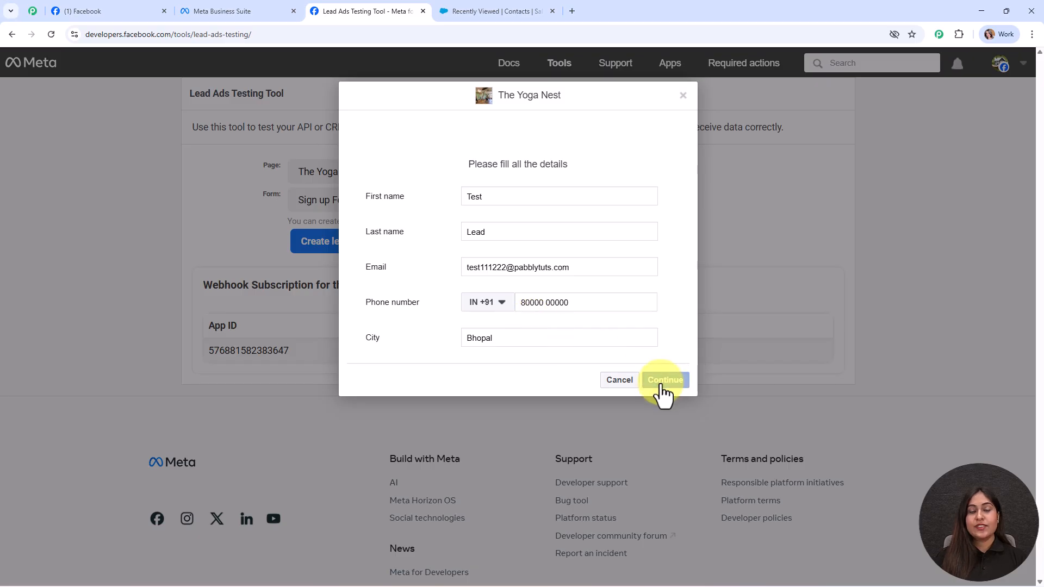
pyautogui.click(672, 259)
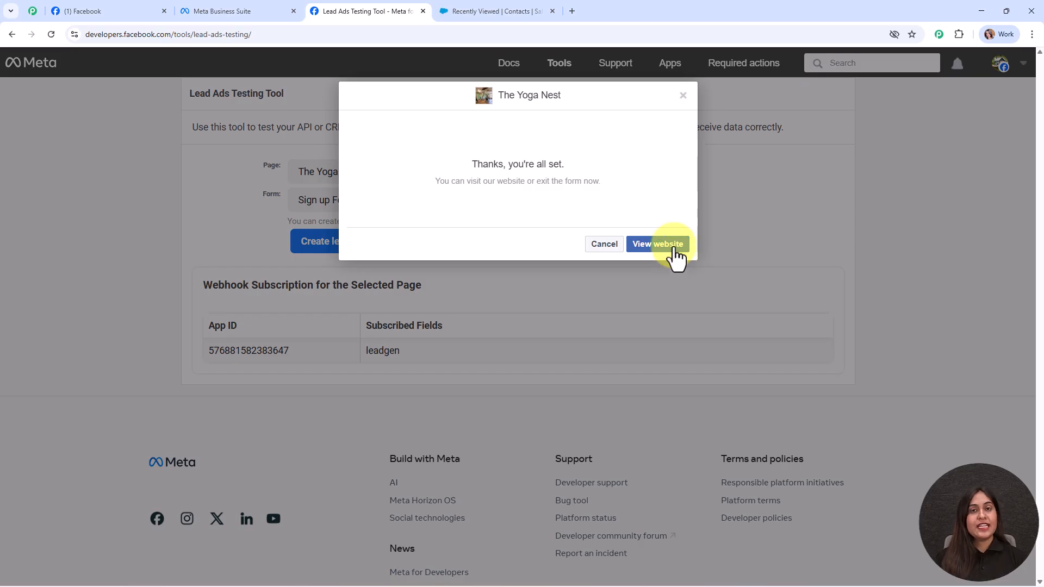
pyautogui.click(683, 96)
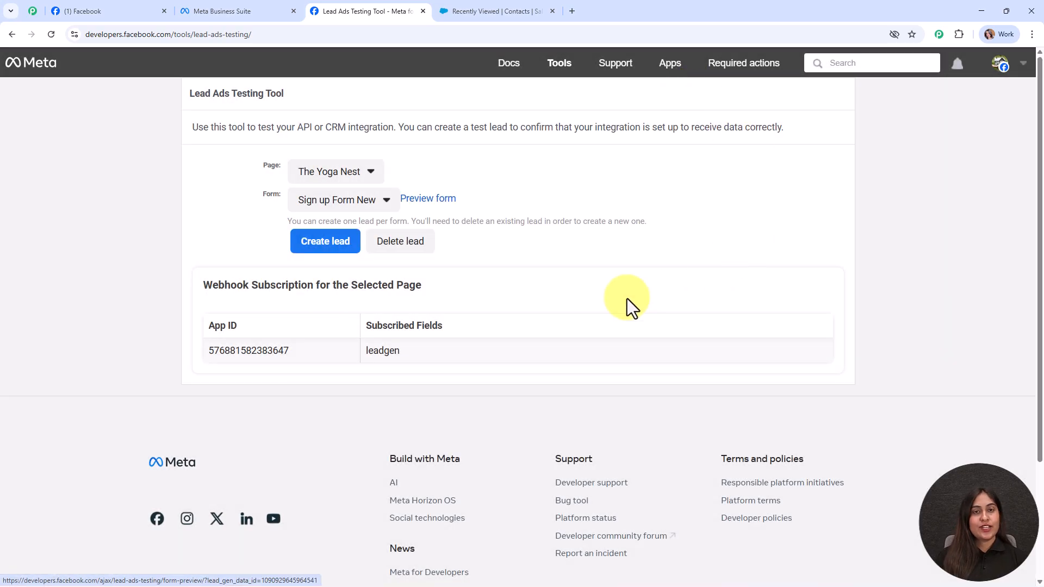
# - Reload the Salesforce contacts list to show the new test lead as a sixth contact
pyautogui.hotkey('ctrl', 'Tab')
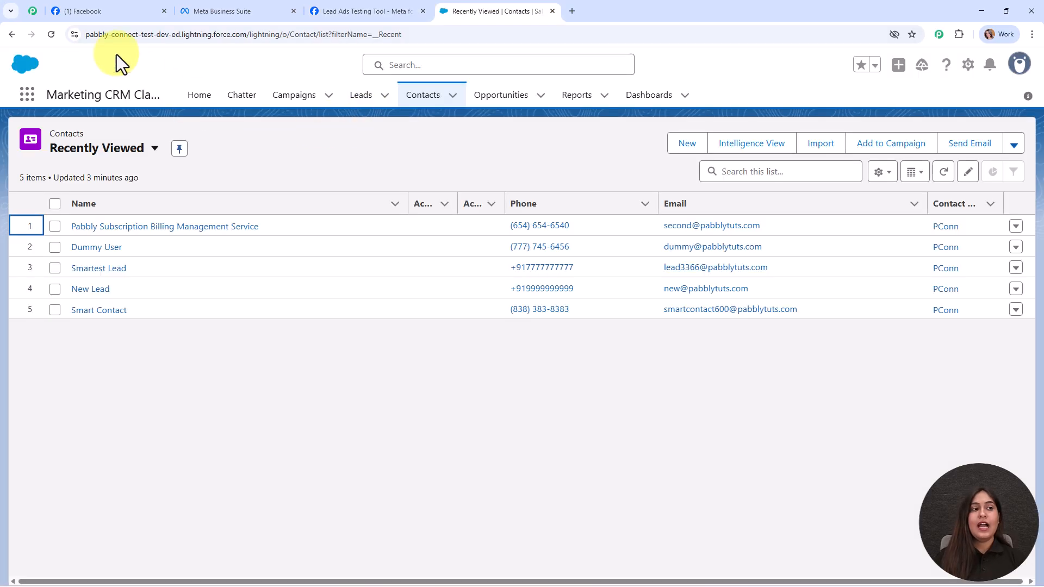
pyautogui.click(51, 34)
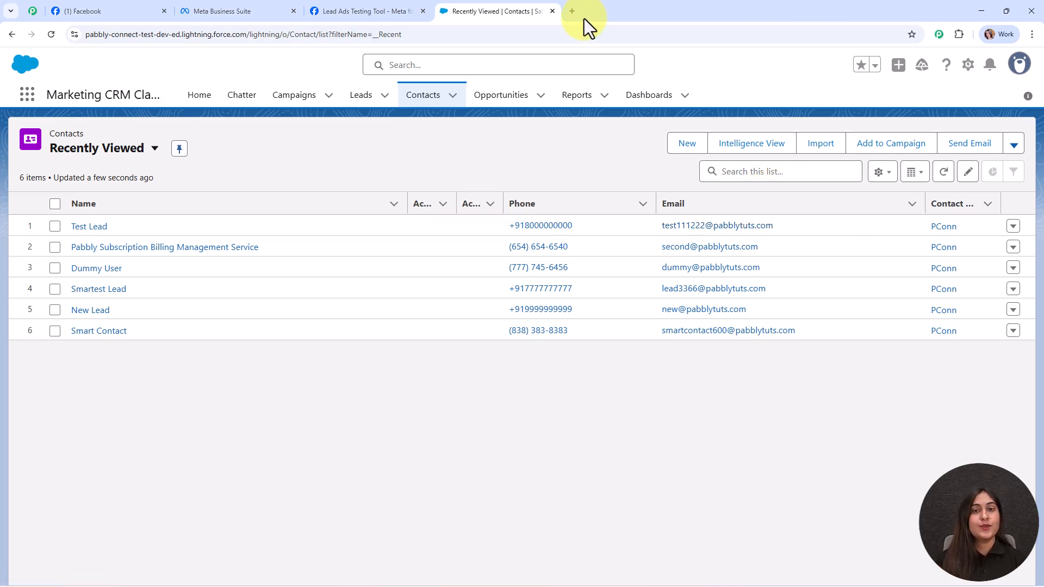
# - Load the Pabbly website in a new browser tab by searching 'pabbly'
pyautogui.click(572, 11)
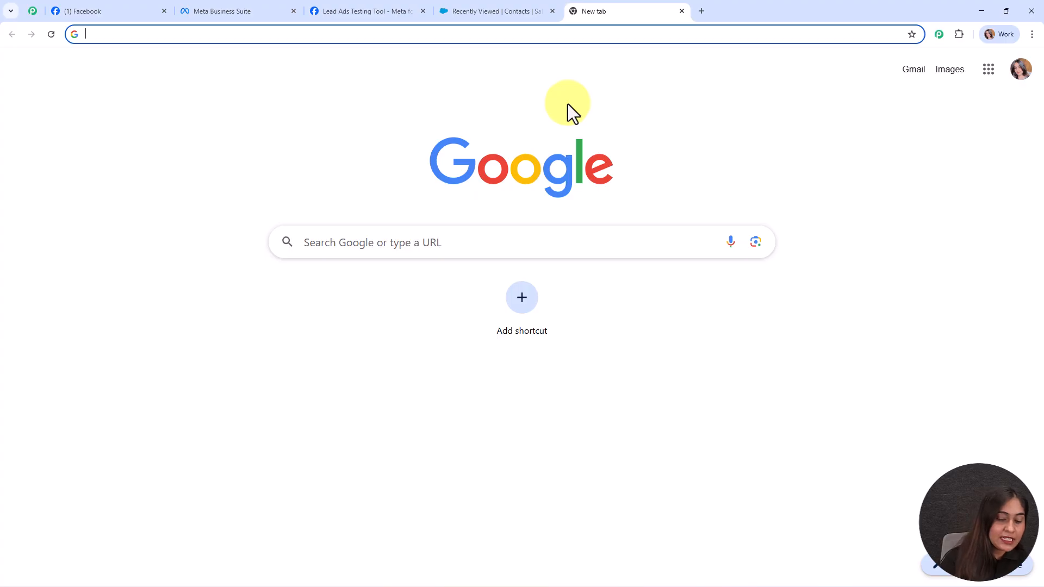
pyautogui.write('pabbly')
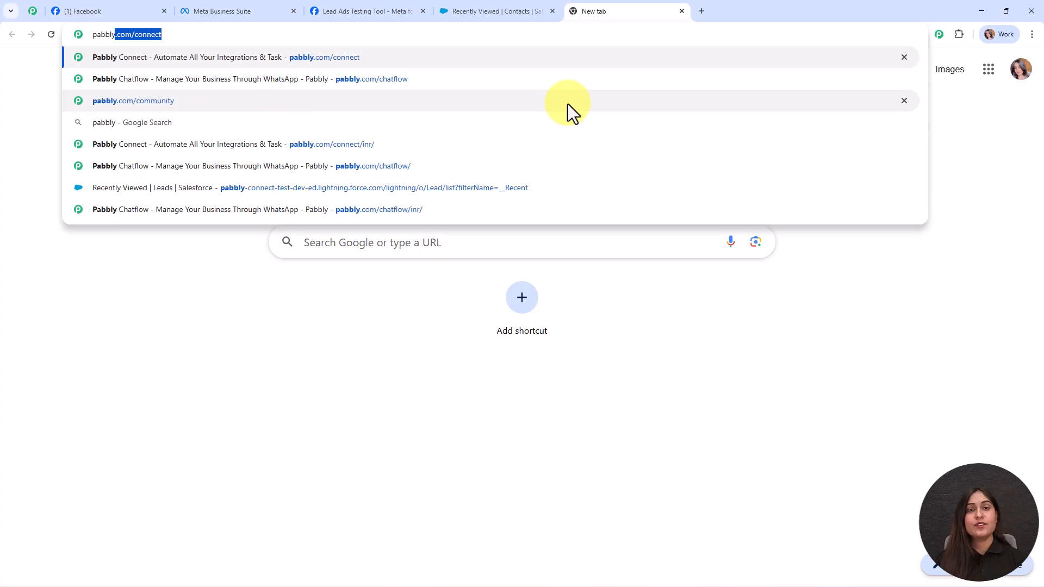
pyautogui.press('Return')
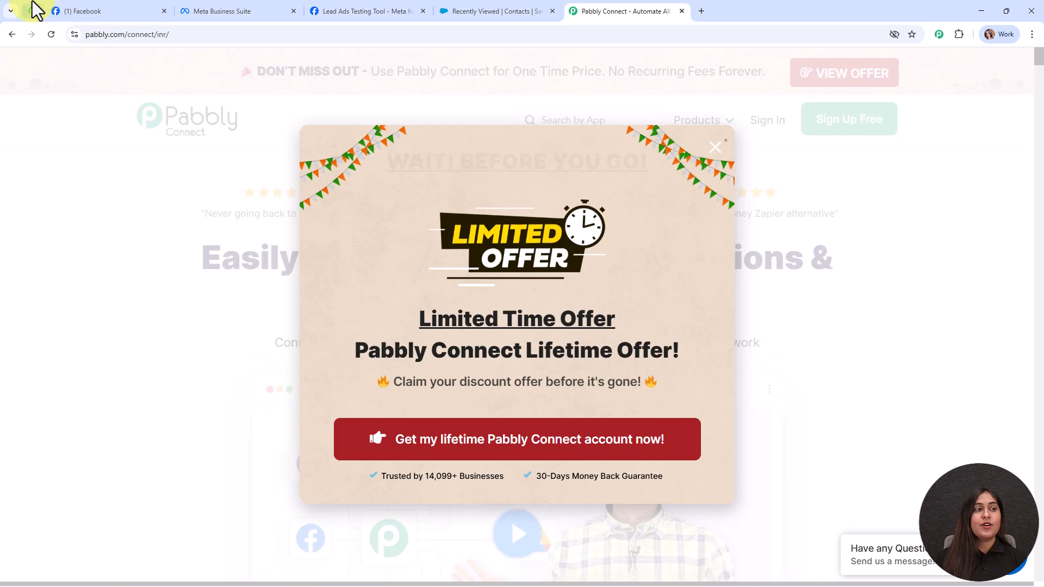
# - Browse the Pabbly Community page from its heading down through its content
pyautogui.click(33, 11)
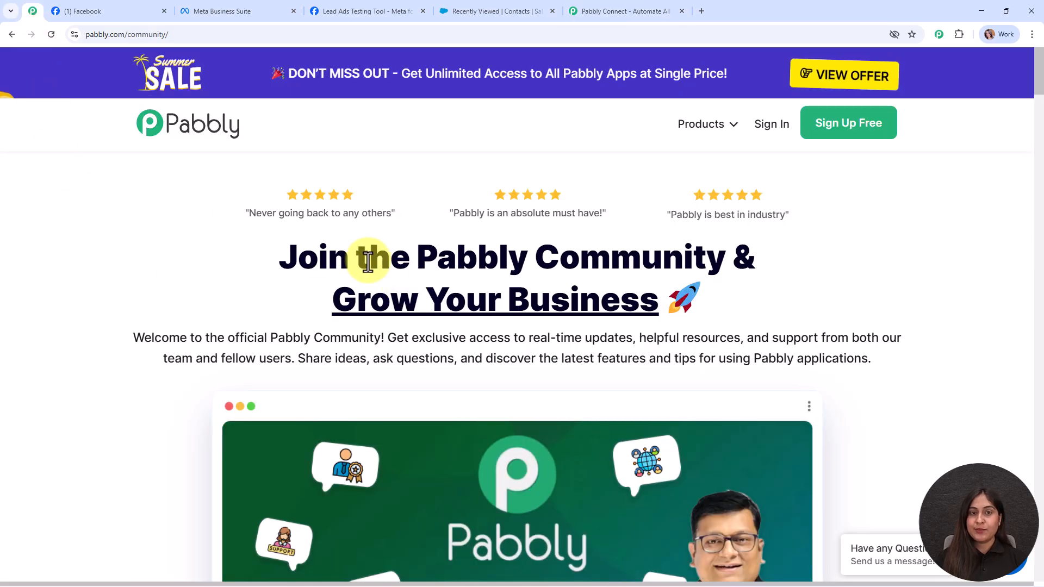
pyautogui.moveTo(415, 242); pyautogui.dragTo(838, 249)
pyautogui.click(844, 249)
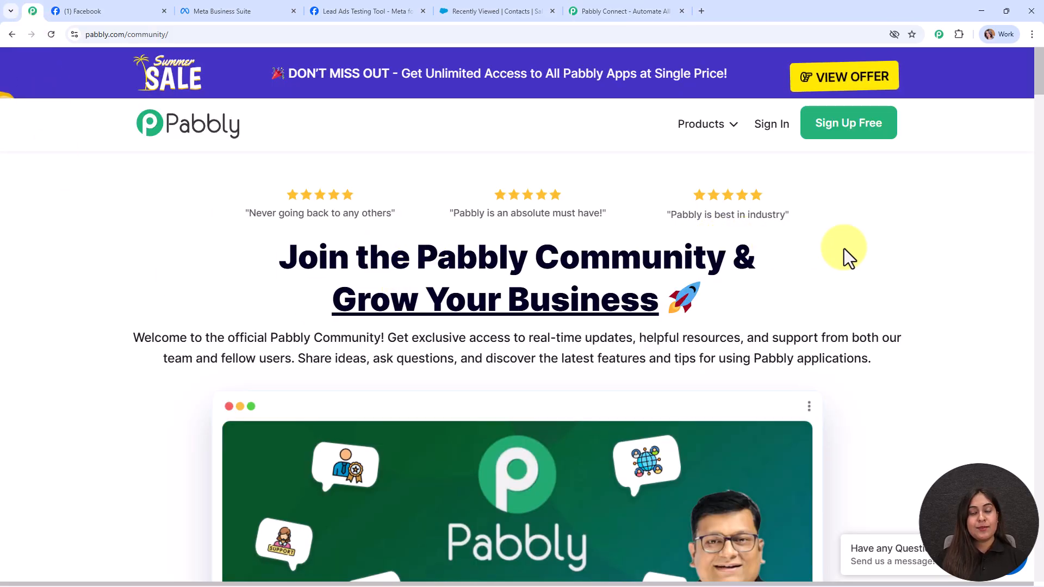
pyautogui.scroll(-8, 844, 249)
pyautogui.scroll(-20, 844, 249)
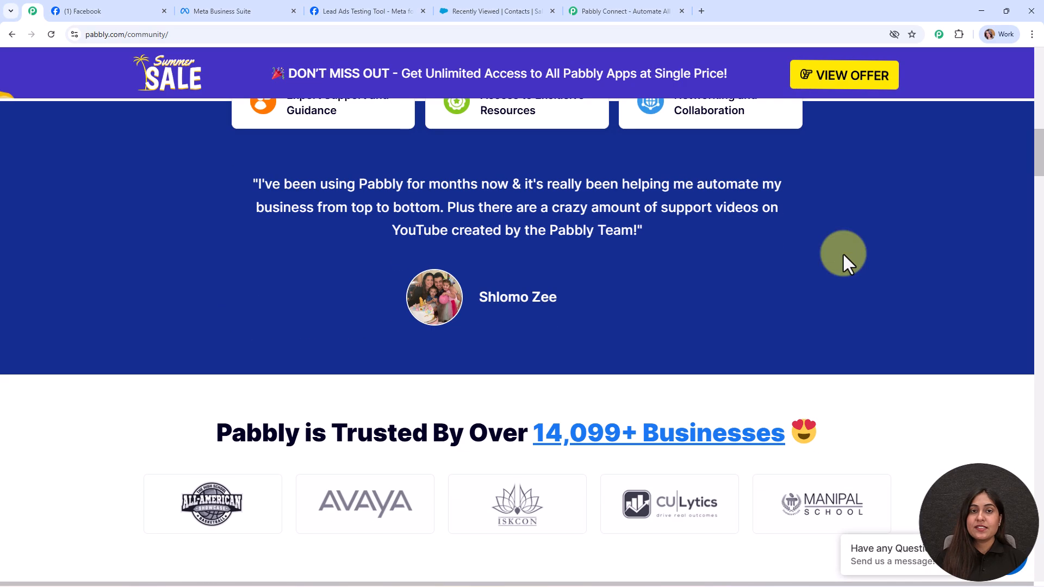
pyautogui.scroll(-10, 843, 256)
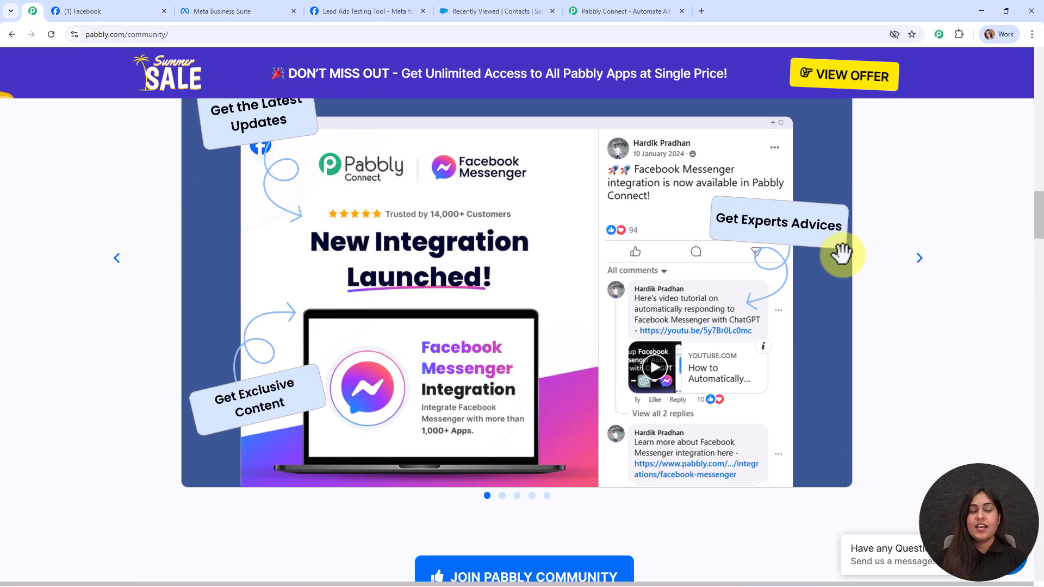
pyautogui.scroll(-17, 843, 255)
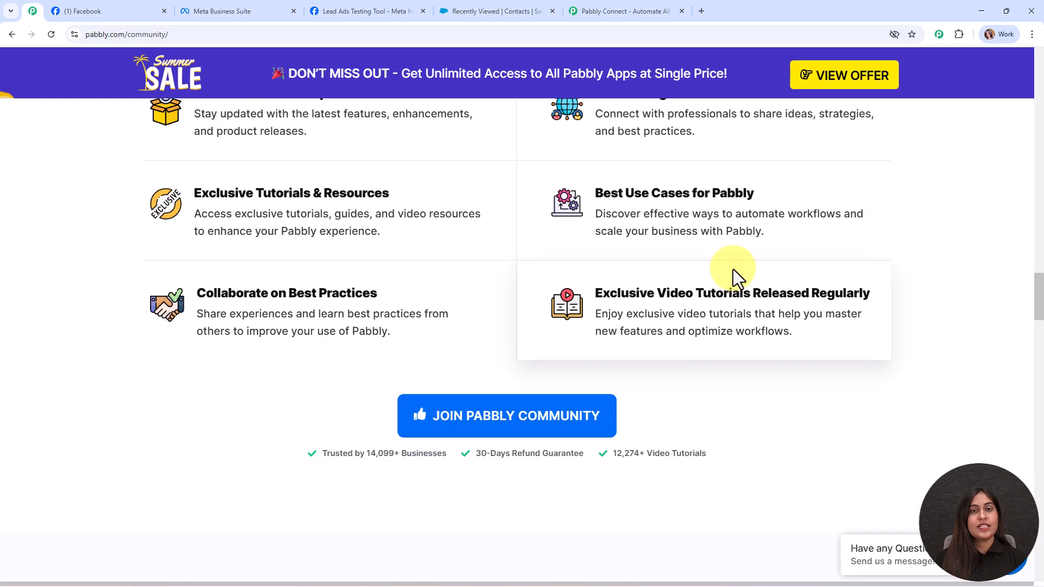
pyautogui.scroll(-7, 734, 270)
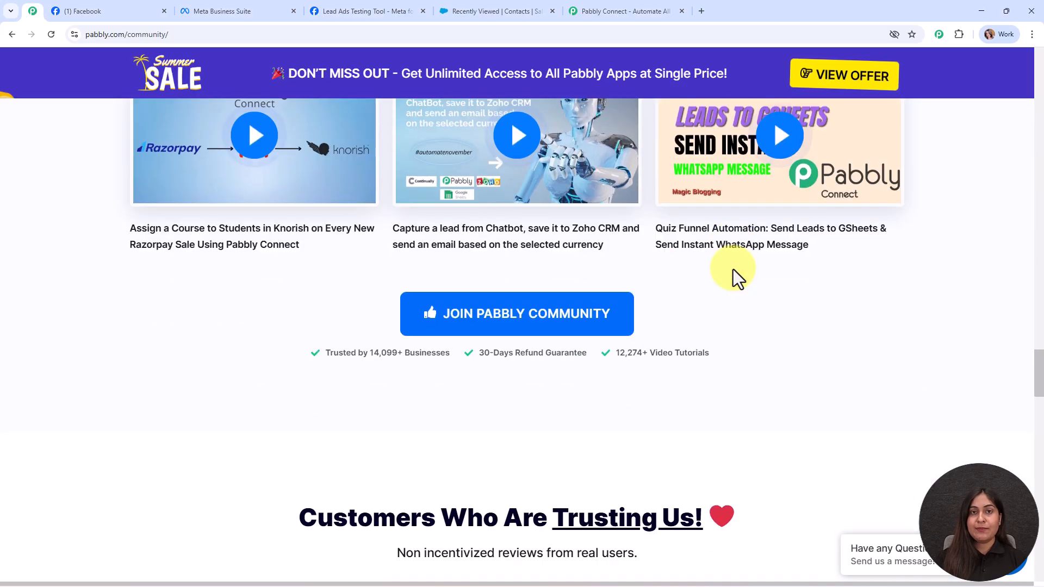
pyautogui.scroll(-4, 733, 269)
pyautogui.scroll(-12, 732, 266)
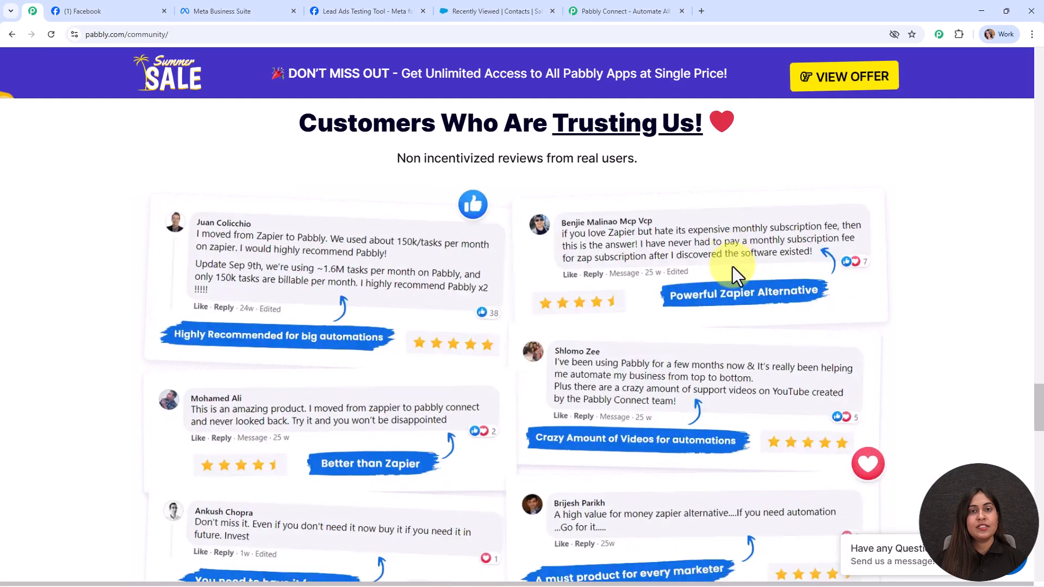
pyautogui.scroll(-10, 733, 266)
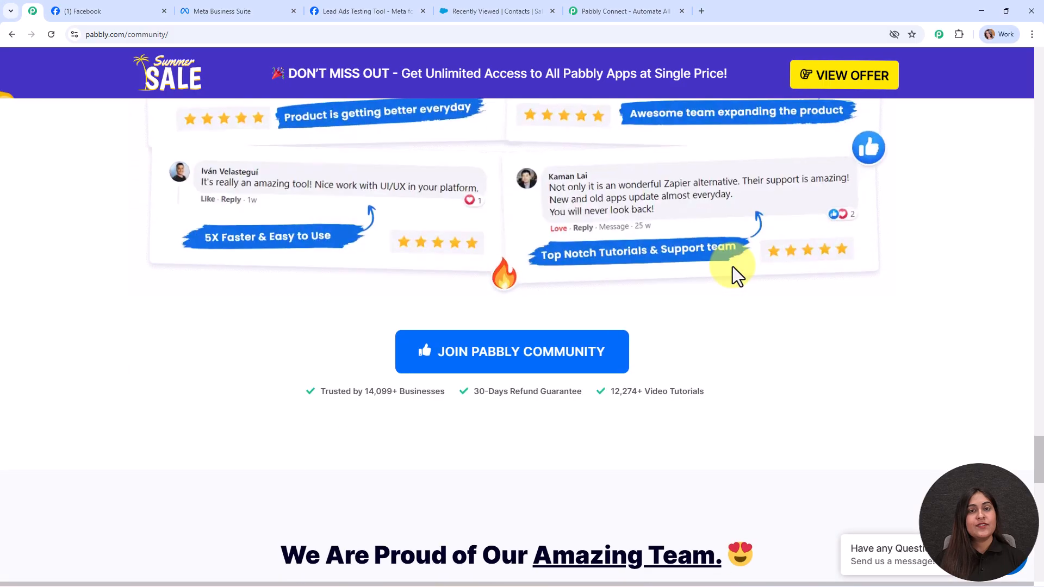
pyautogui.scroll(-10, 733, 267)
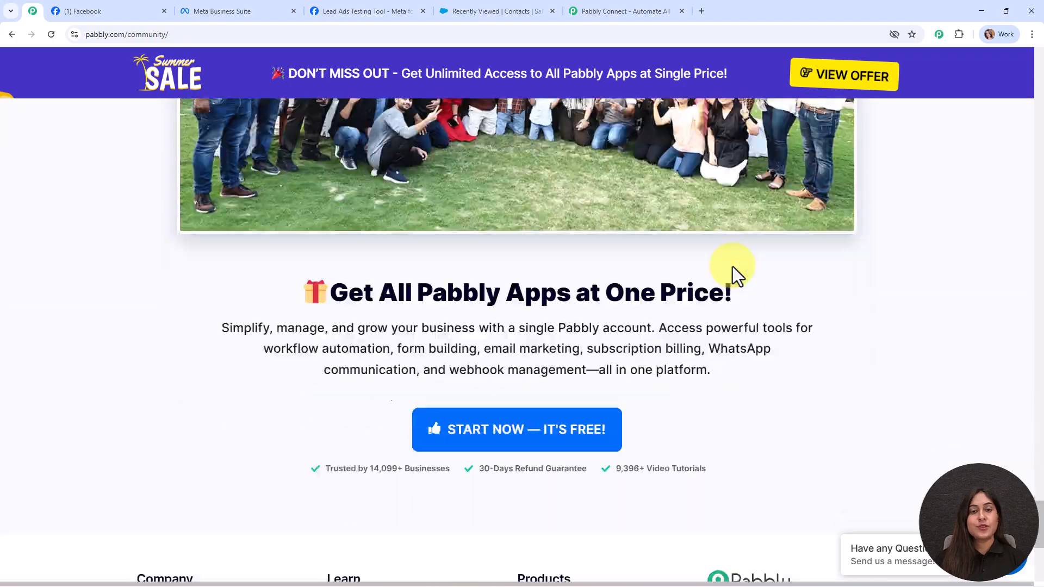
pyautogui.scroll(15, 732, 267)
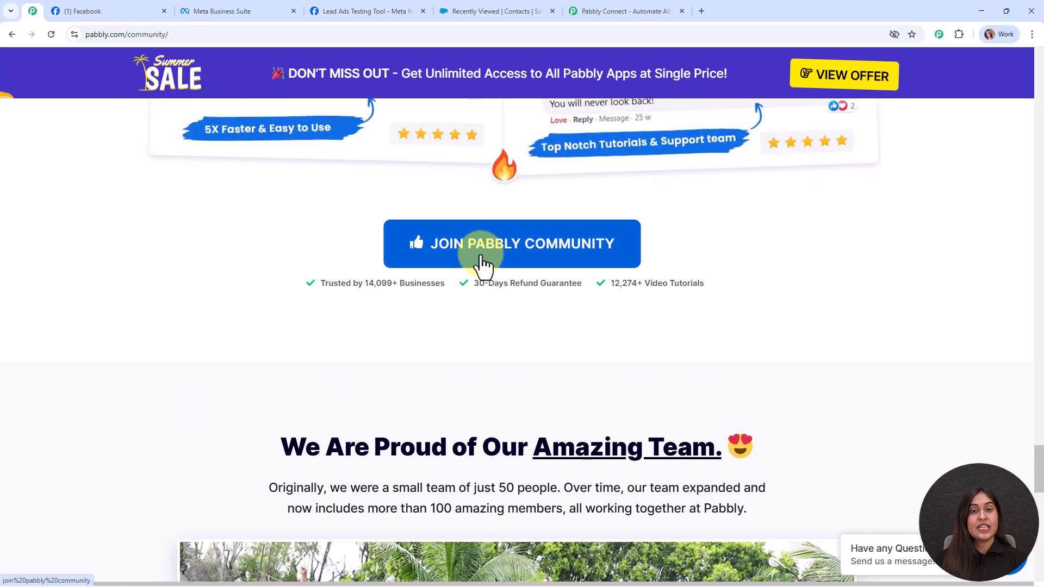
pyautogui.moveTo(1038, 462); pyautogui.dragTo(959, 130)
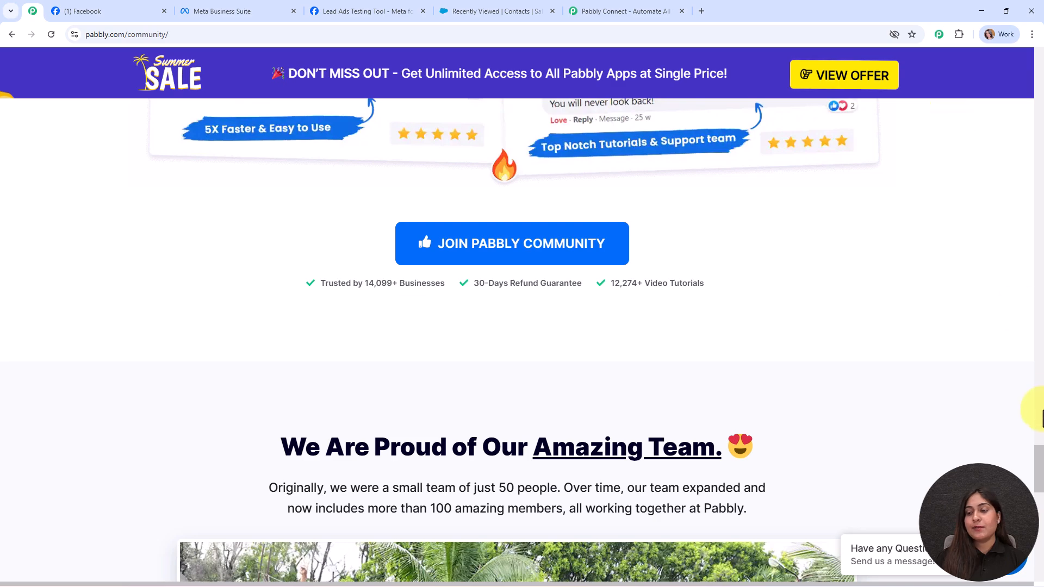
pyautogui.moveTo(1038, 448); pyautogui.dragTo(1020, 56)
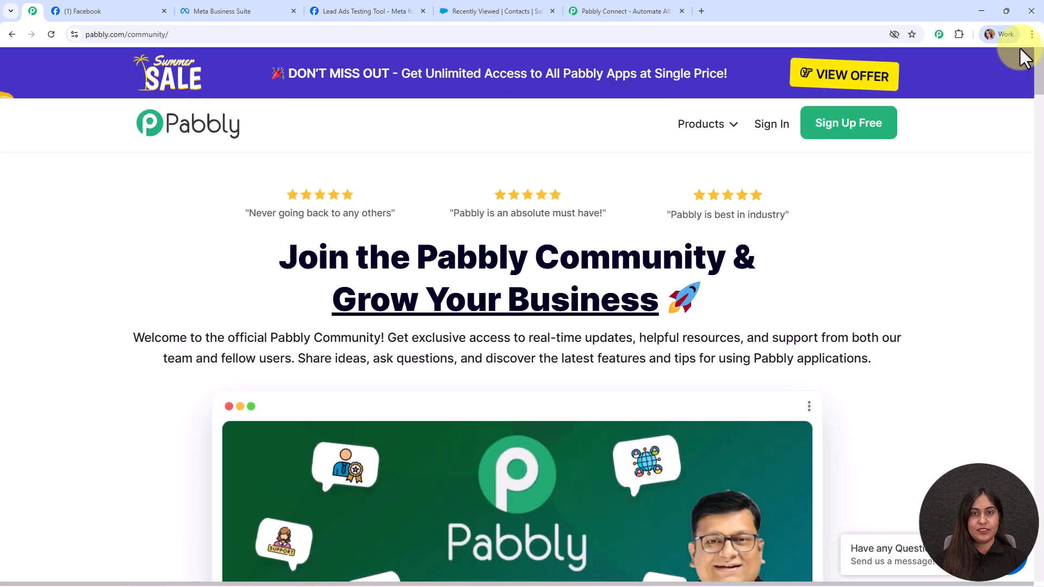
# - Dismiss the offer popup, sign in, and open Pabbly Connect from All Pabbly Apps
pyautogui.click(622, 4)
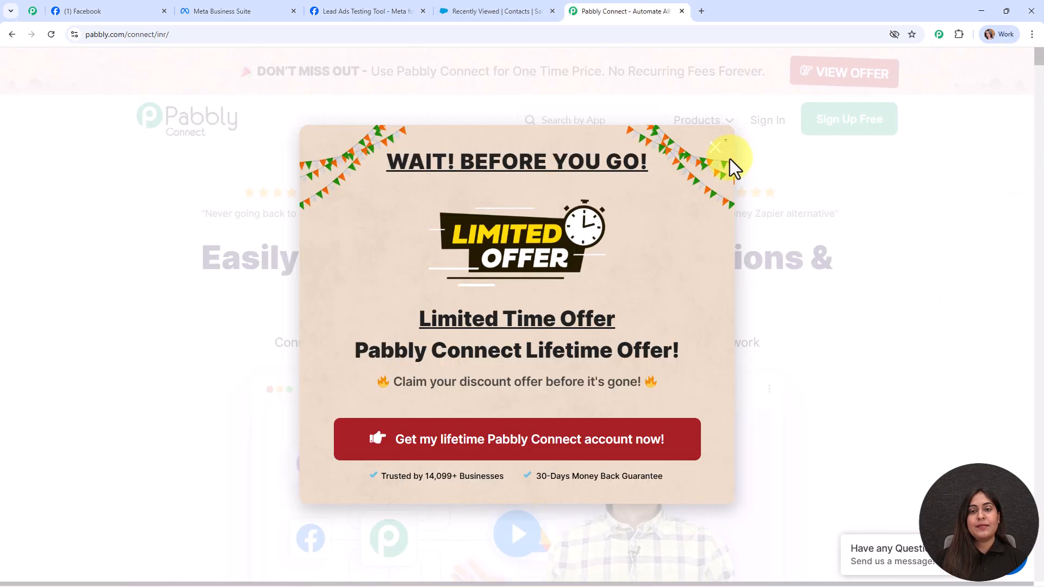
pyautogui.click(716, 143)
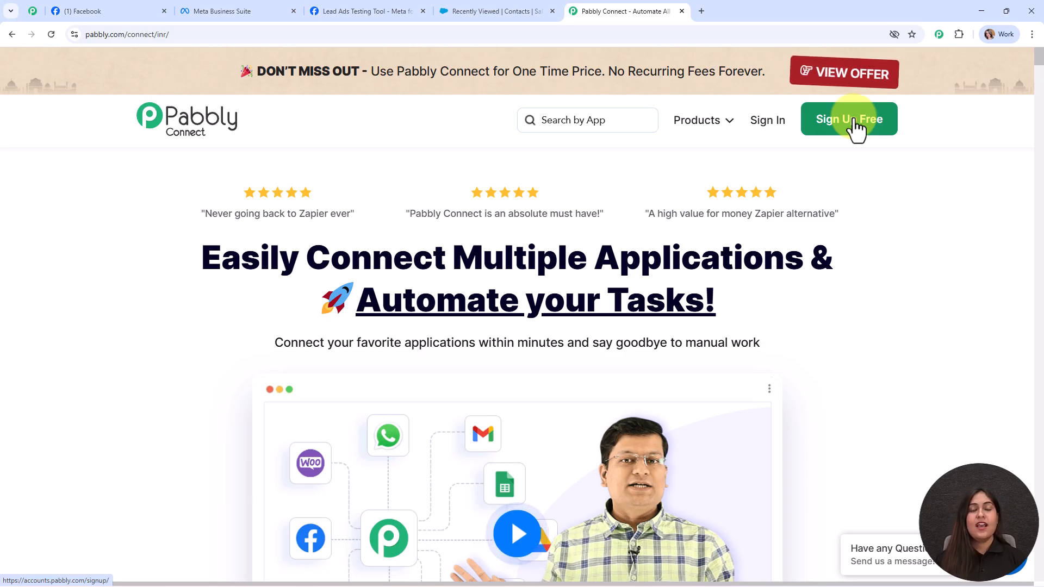
pyautogui.click(769, 128)
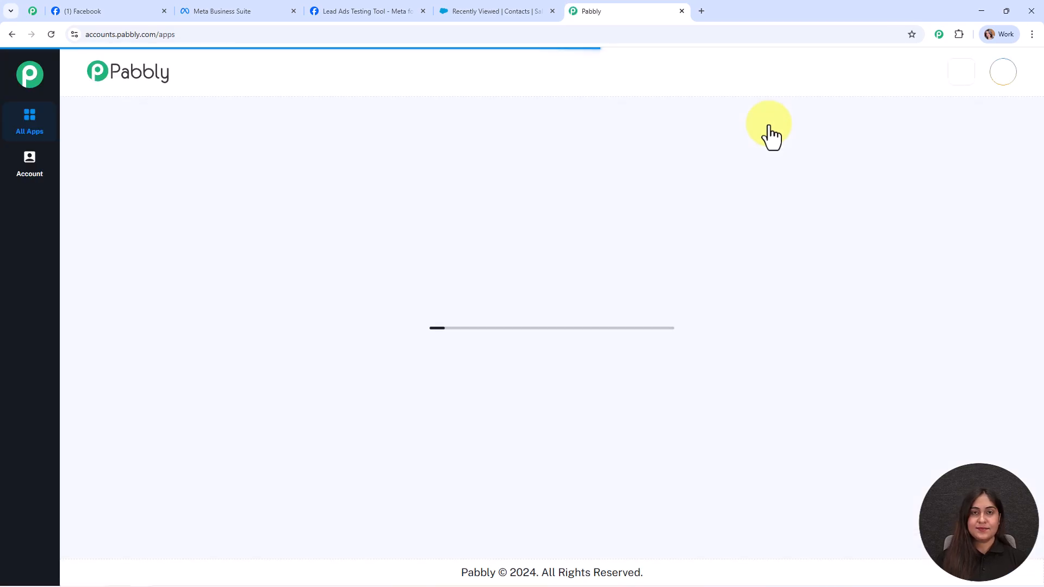
pyautogui.moveTo(86, 140); pyautogui.dragTo(345, 136)
pyautogui.click(345, 136)
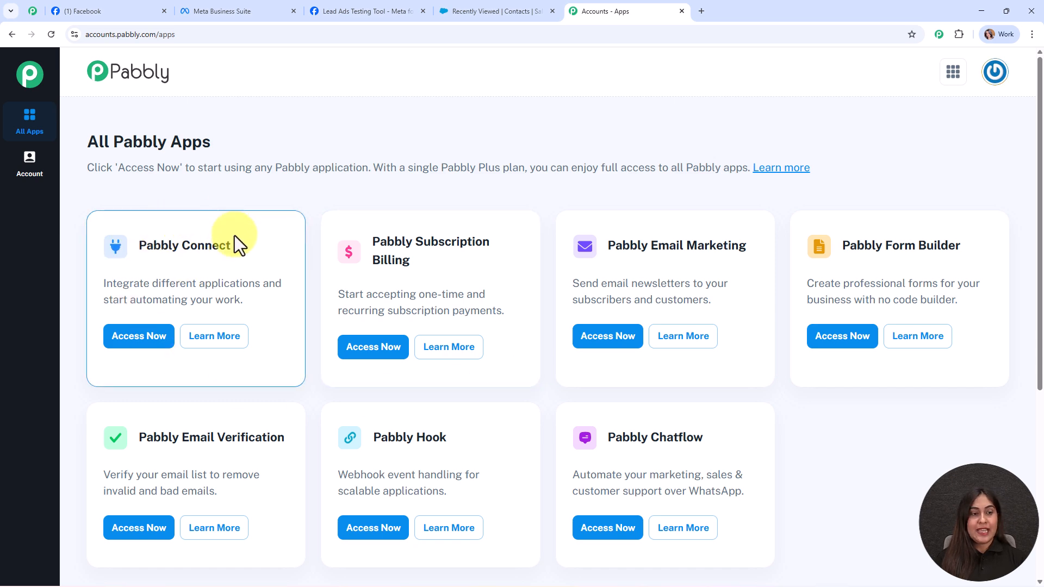
pyautogui.click(139, 337)
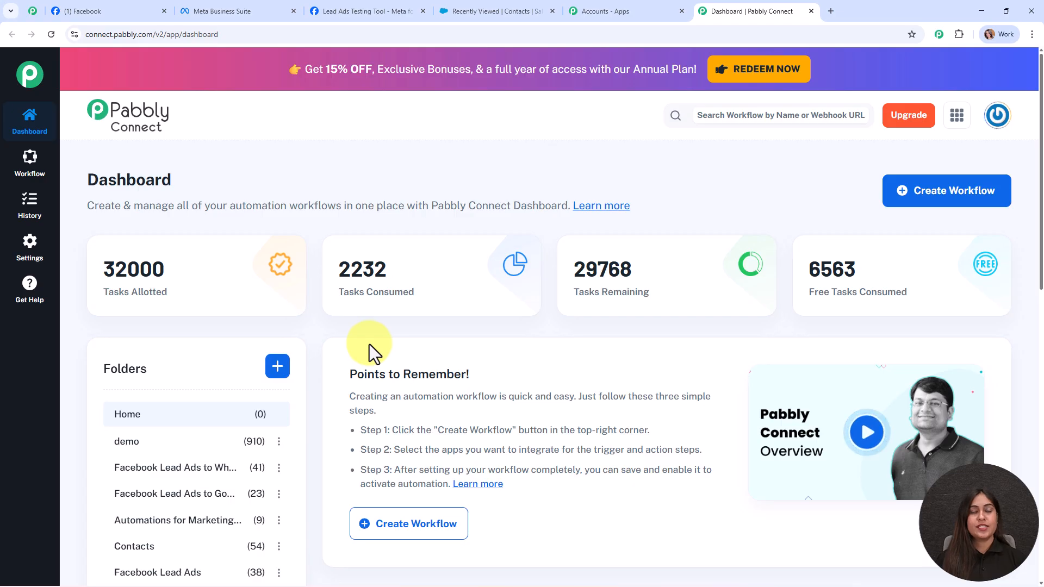
# - Start a new workflow using the New (Beta) workflow builder
pyautogui.click(958, 191)
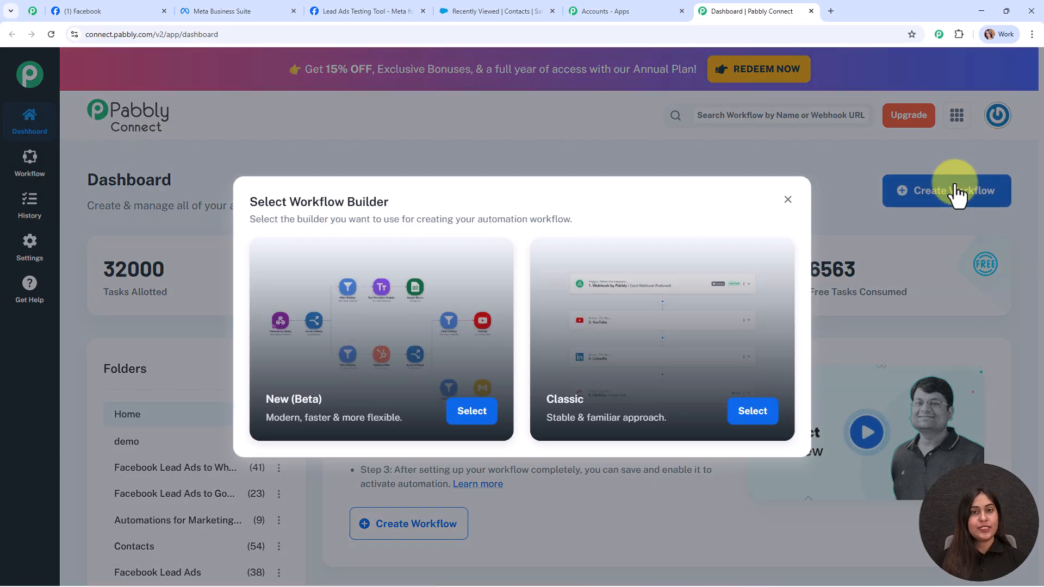
pyautogui.moveTo(396, 203); pyautogui.dragTo(249, 202)
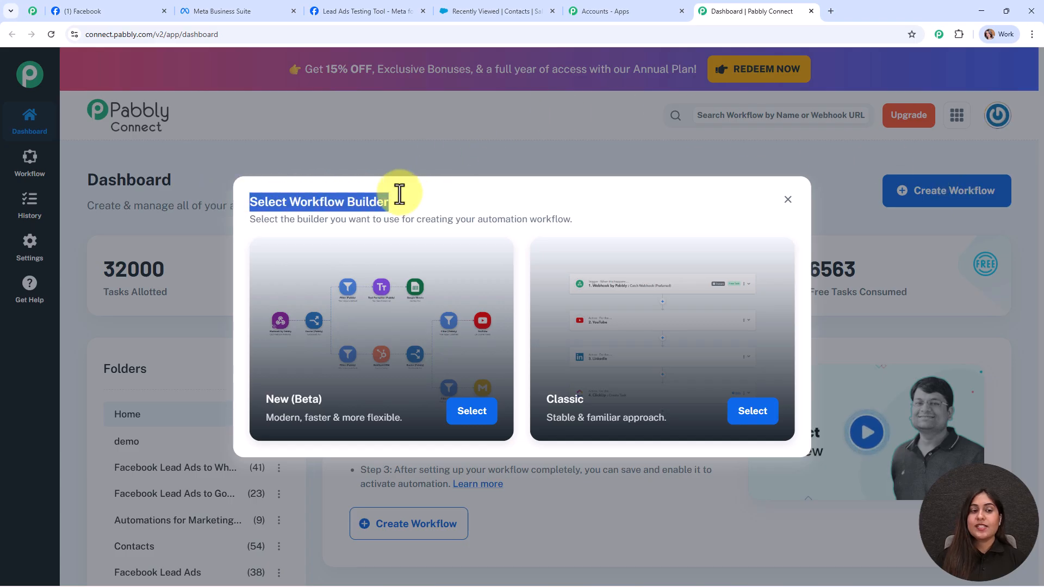
pyautogui.click(454, 185)
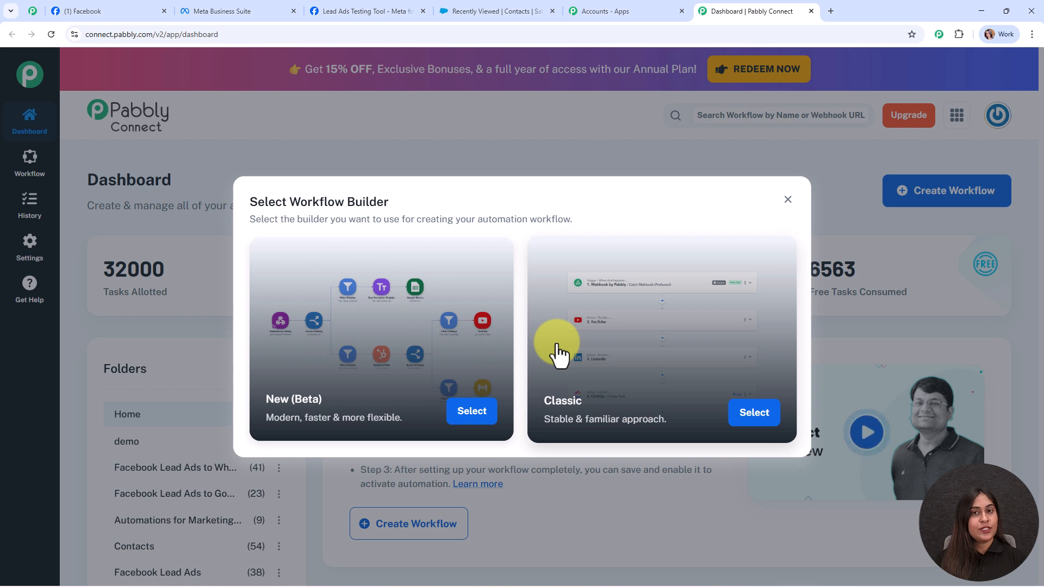
pyautogui.click(464, 420)
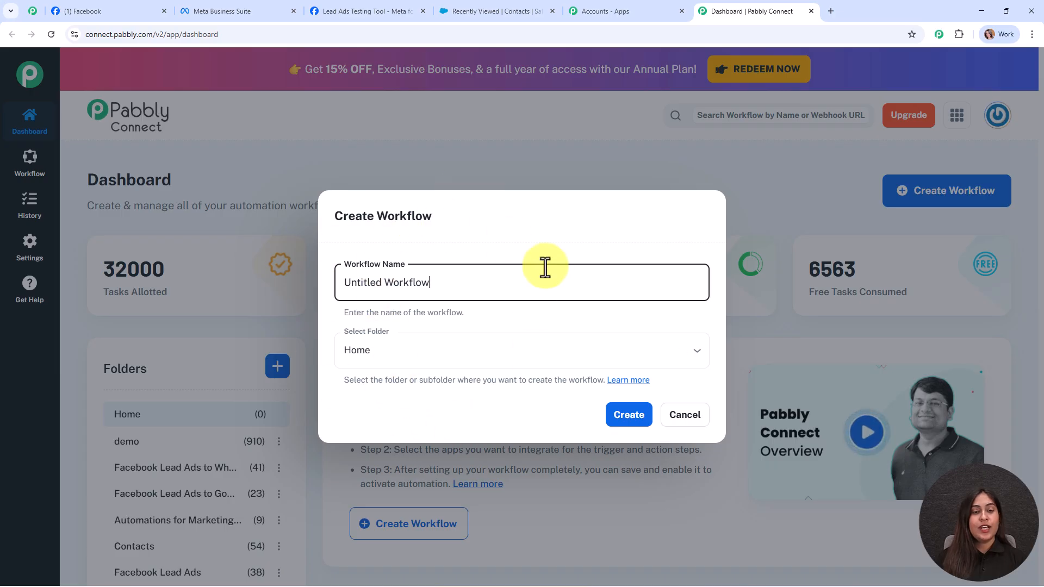
# - Rename the workflow to 'Create Contacts in Salesforce from Facebook Lead Ads'
pyautogui.moveTo(485, 280); pyautogui.dragTo(303, 289)
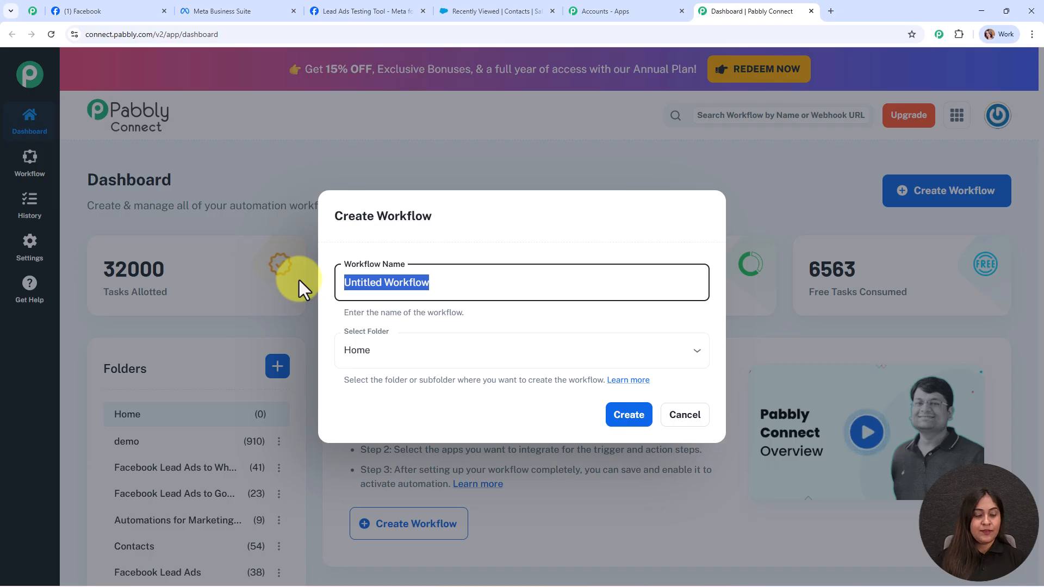
pyautogui.write('Create Contacts in Salesforce from Facebook Lead Ads')
pyautogui.moveTo(341, 281); pyautogui.dragTo(637, 290)
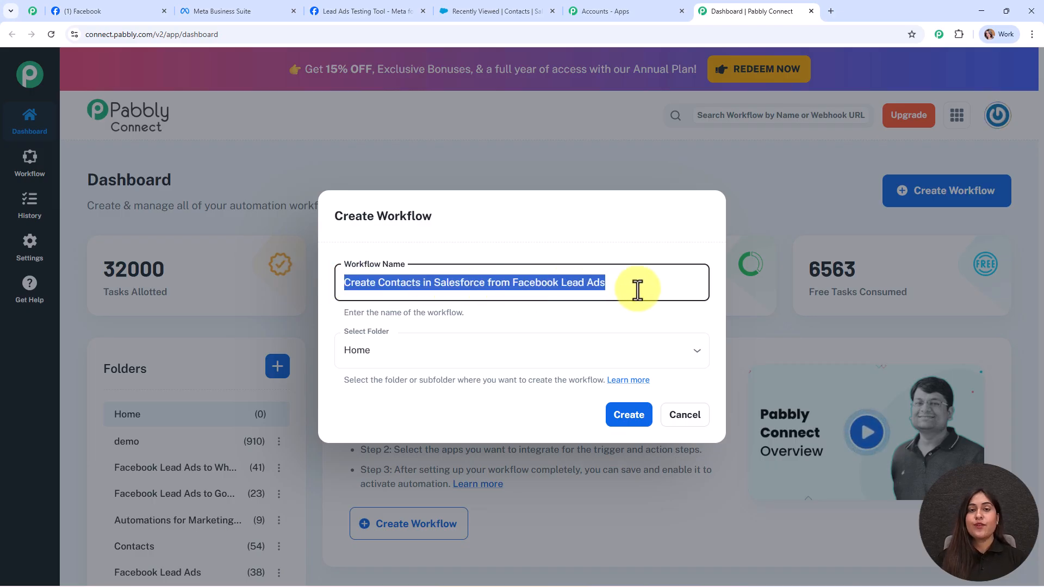
pyautogui.click(589, 318)
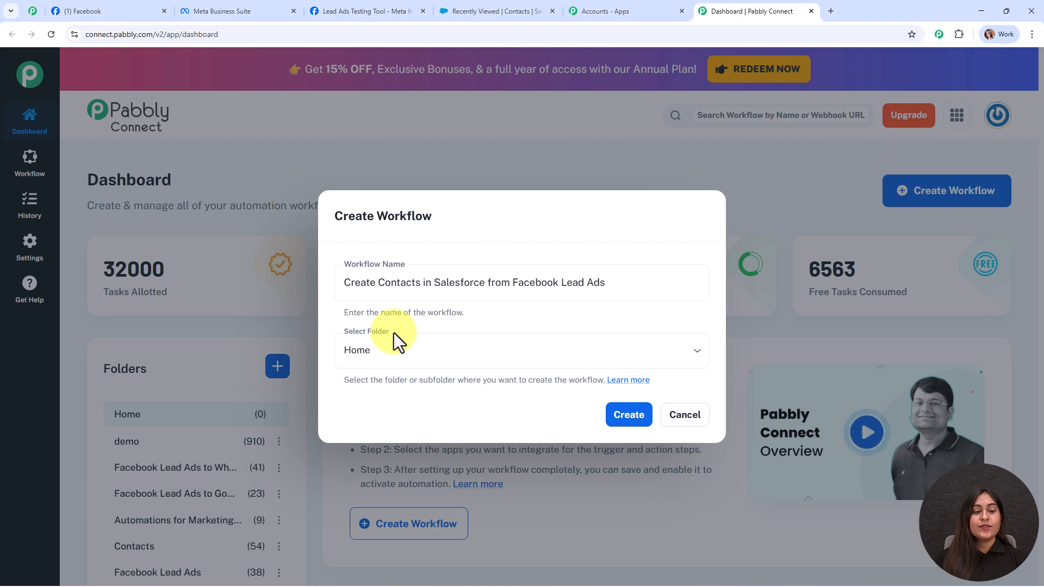
# - File the workflow in the Contacts folder and open the folders help article
pyautogui.click(399, 350)
pyautogui.click(415, 261)
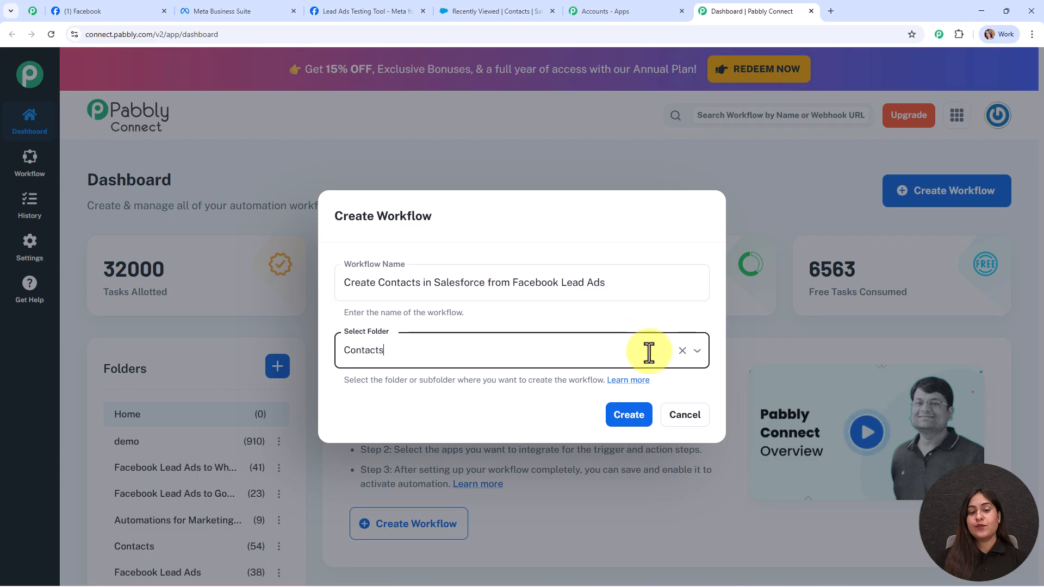
pyautogui.click(637, 380)
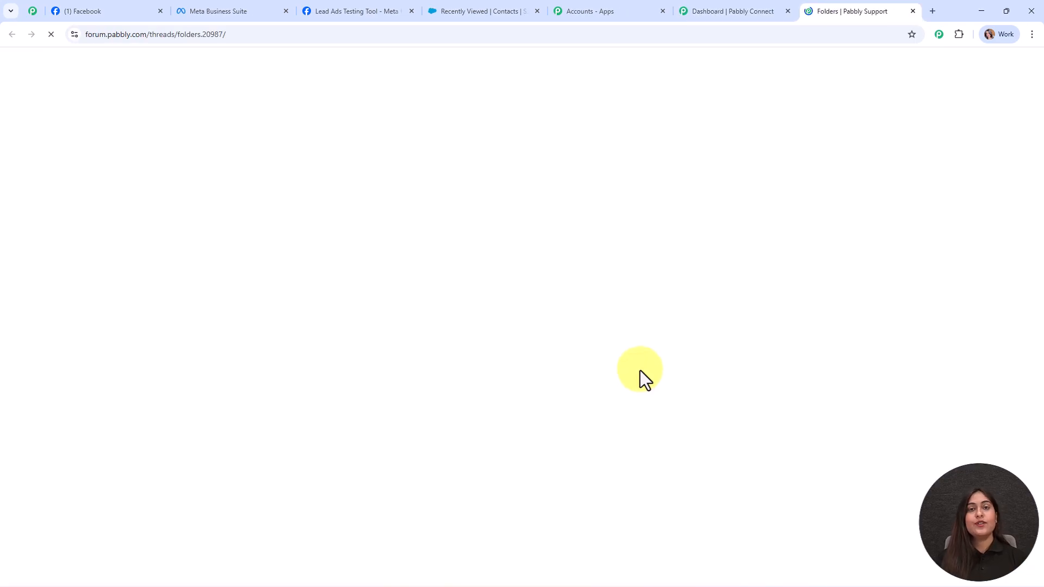
# - Read through the Folders article's Create Folder and Create Nested Folder sections
pyautogui.scroll(-3, 489, 326)
pyautogui.scroll(-8, 466, 331)
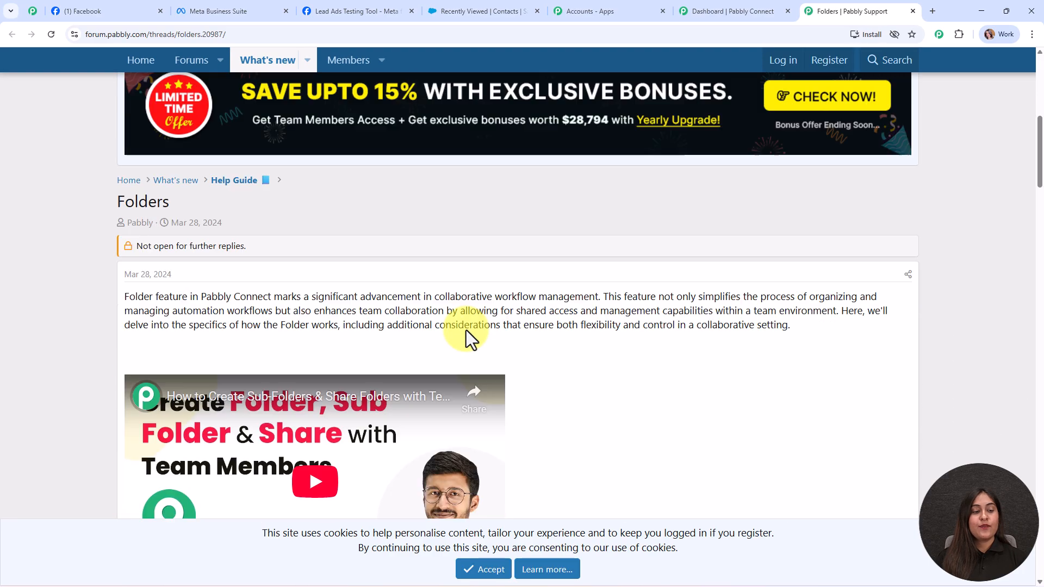
pyautogui.scroll(-15, 523, 364)
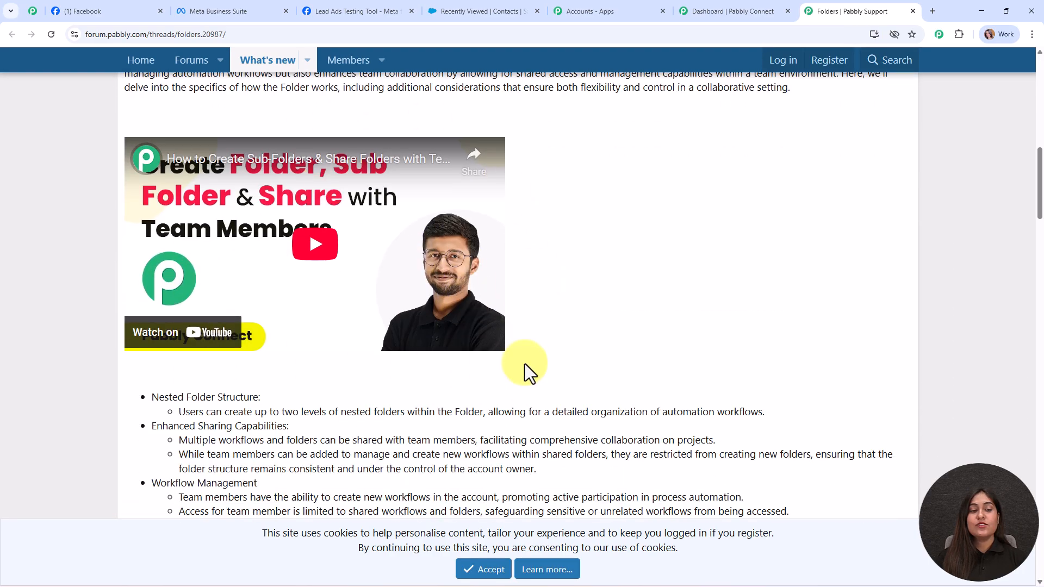
pyautogui.scroll(-2, 523, 364)
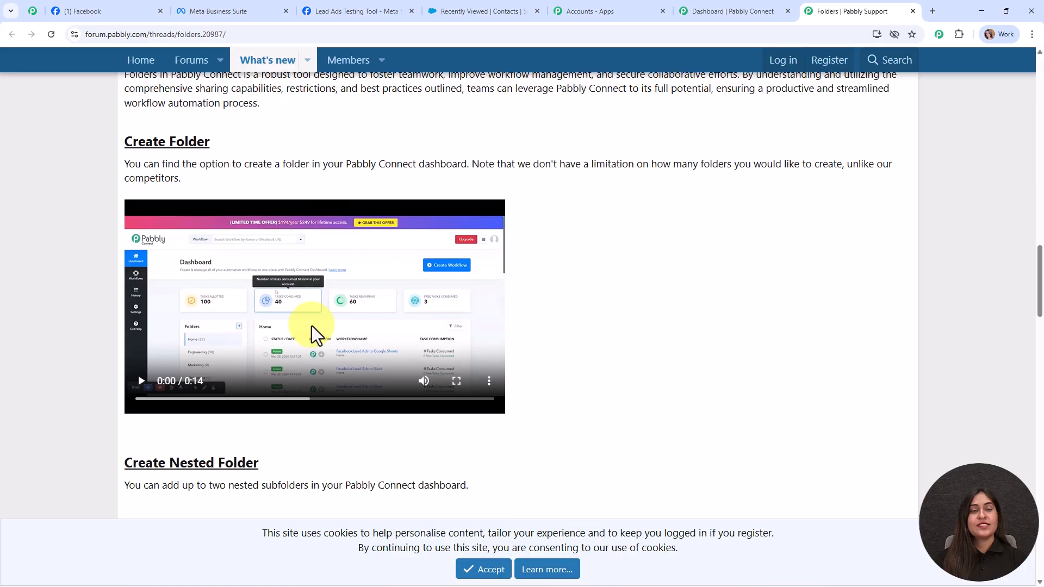
# - Close the forum tab and create the 'Create Contacts in Salesforce from Facebook Lead Ads' workflow
pyautogui.click(913, 11)
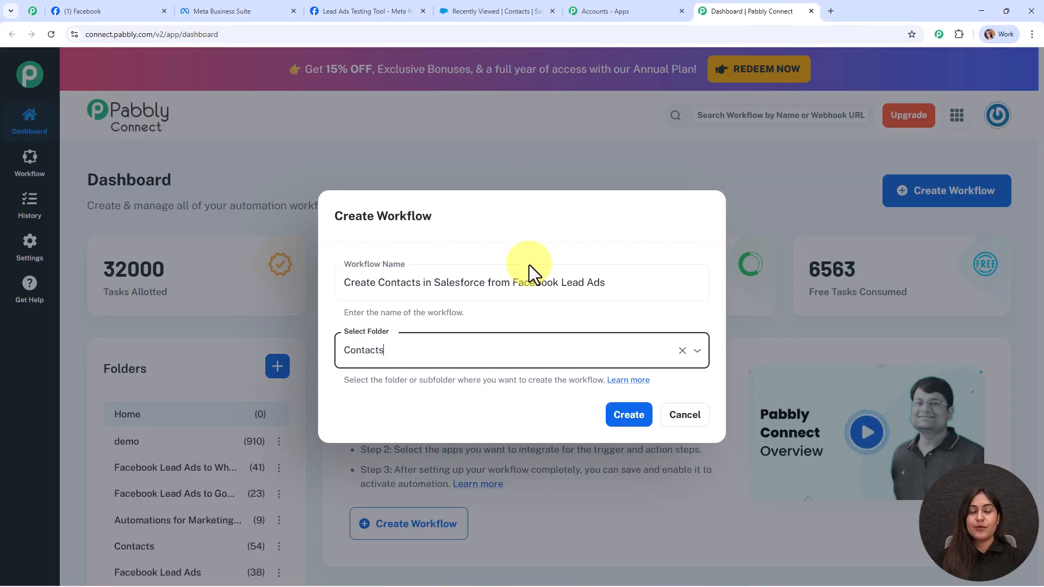
pyautogui.click(642, 424)
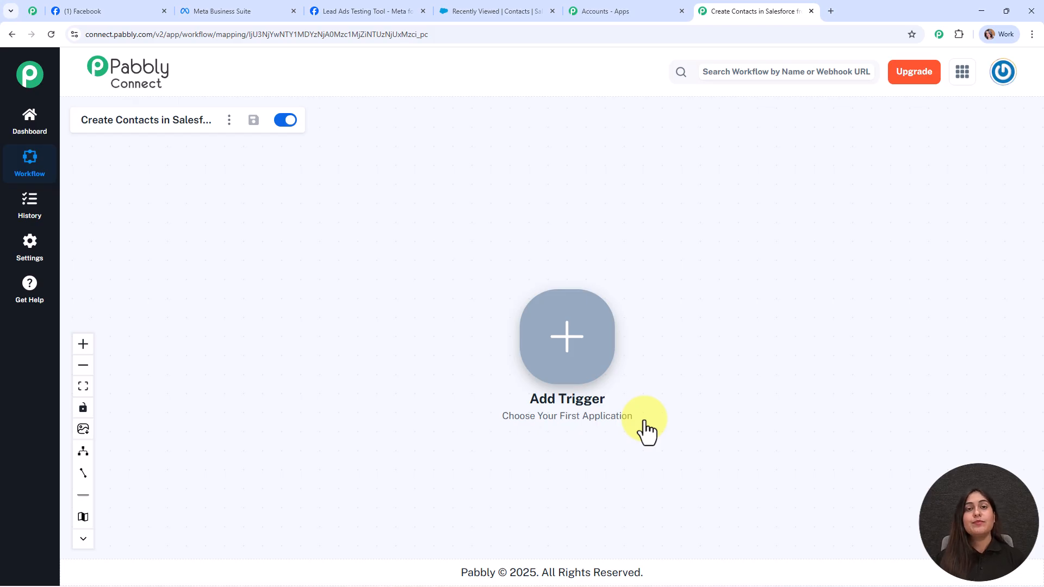
# - Set the trigger to Facebook Lead Ads with the New Lead Instant event and begin connecting
pyautogui.click(566, 336)
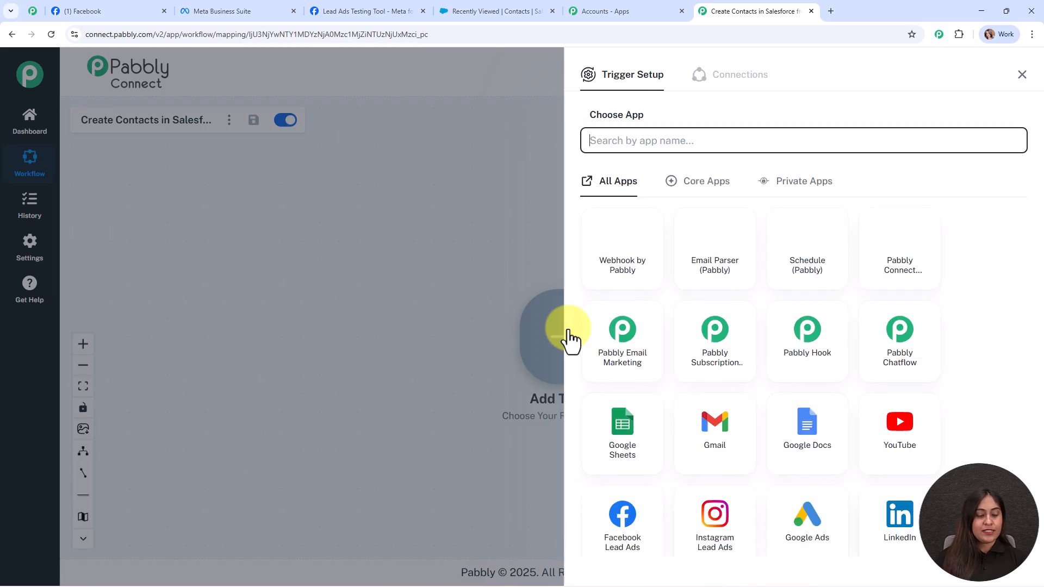
pyautogui.write('face')
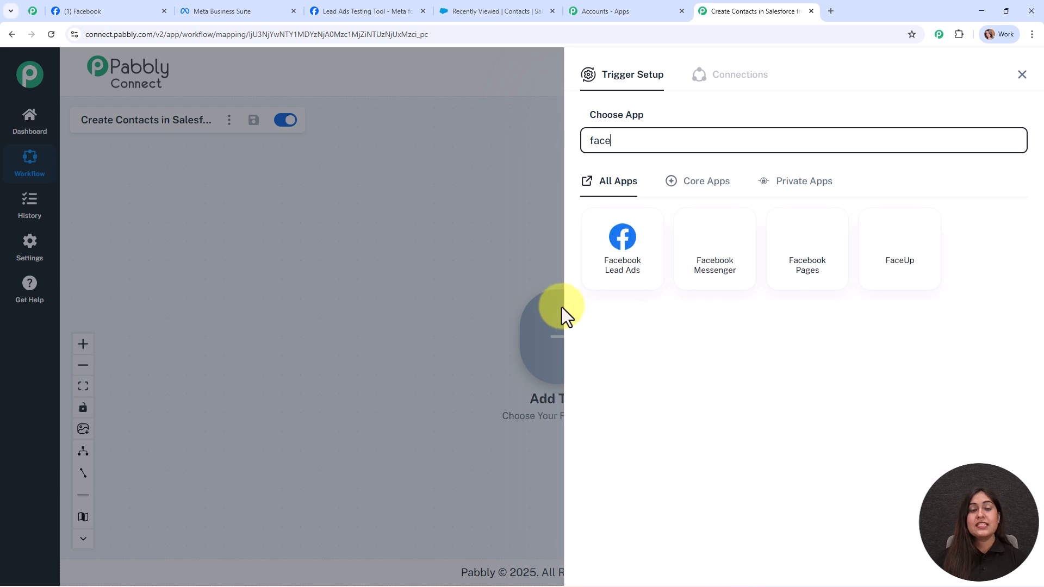
pyautogui.click(635, 246)
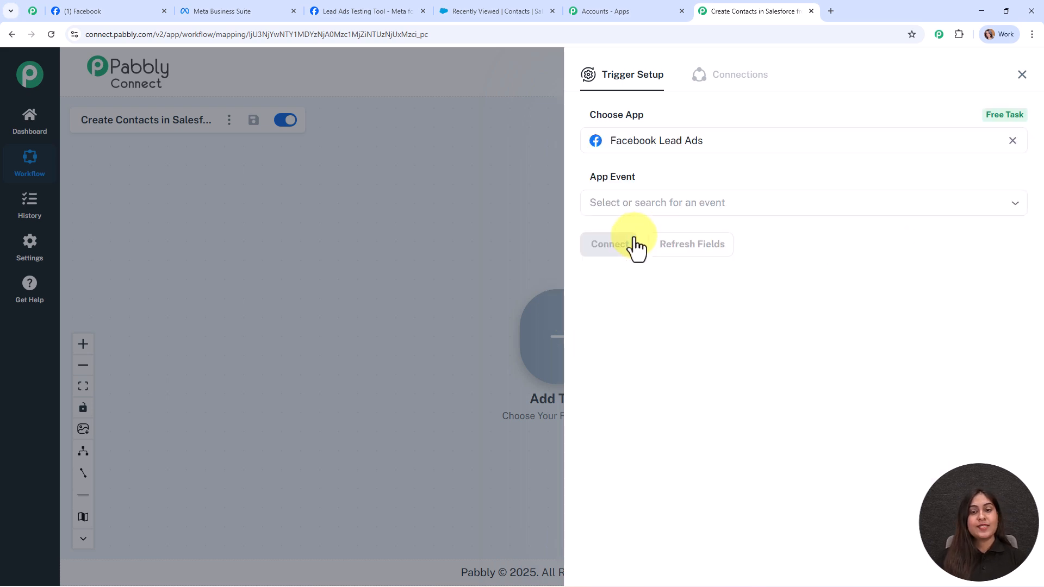
pyautogui.click(624, 195)
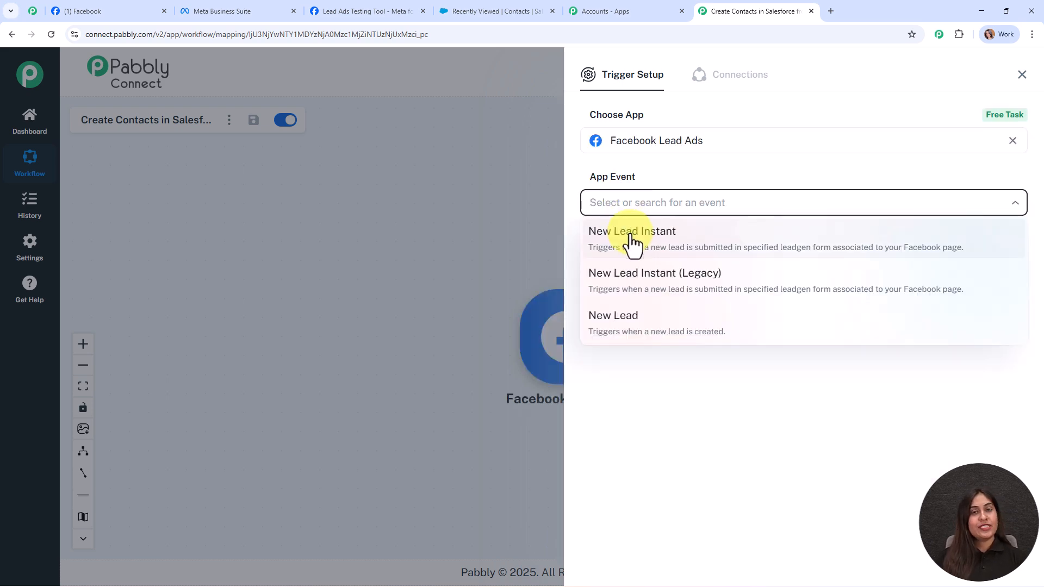
pyautogui.click(630, 245)
pyautogui.click(625, 246)
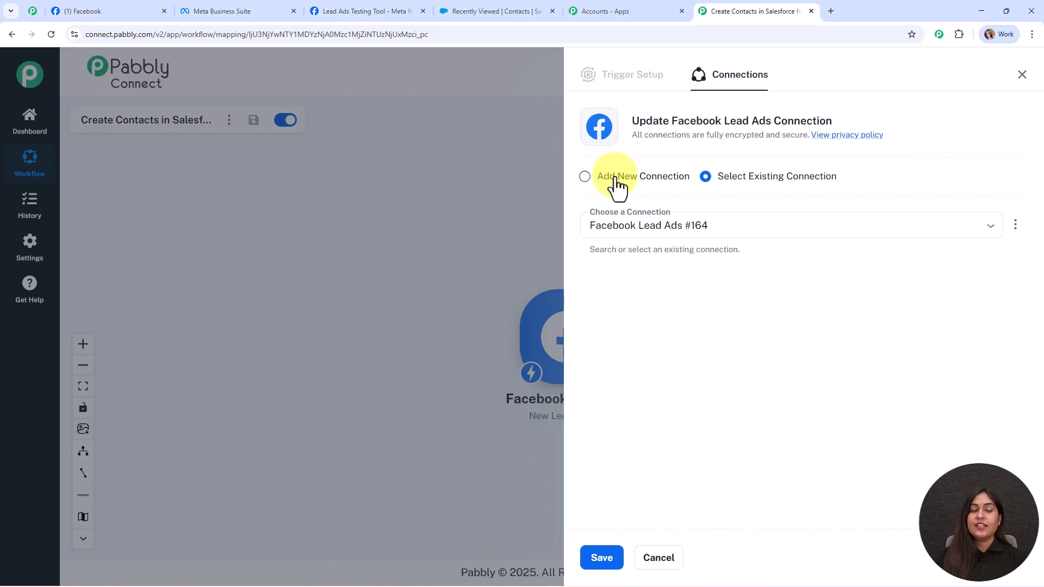
# - Create a new Facebook Lead Ads connection and grant Pabbly Connect access in the Facebook popup
pyautogui.click(617, 177)
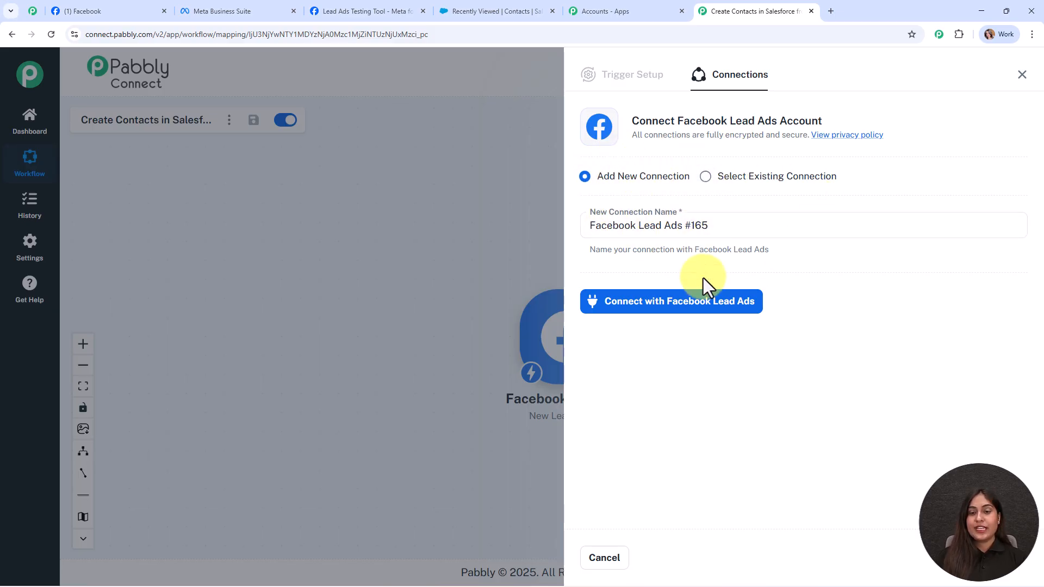
pyautogui.click(705, 302)
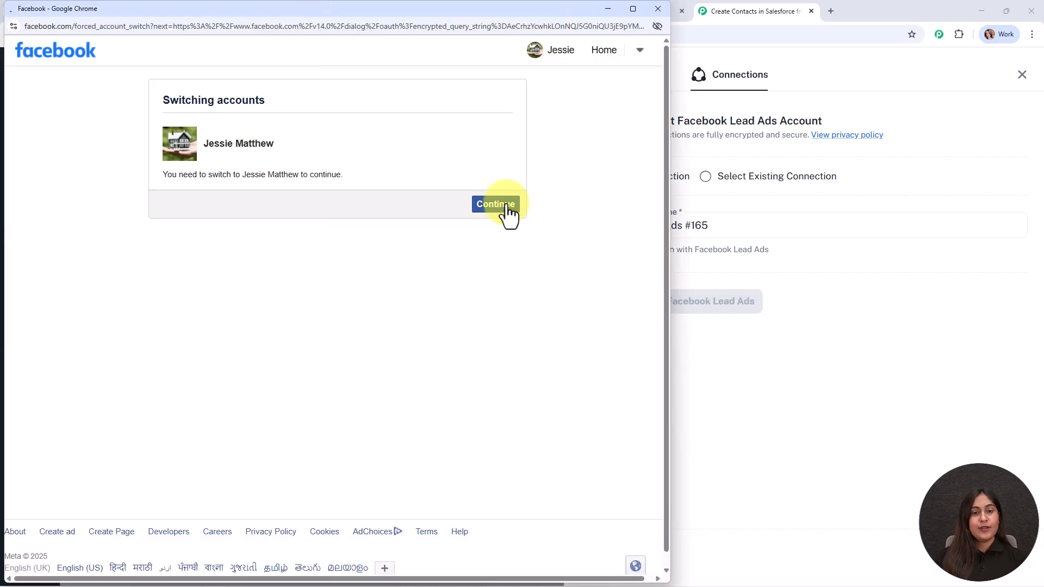
pyautogui.click(506, 206)
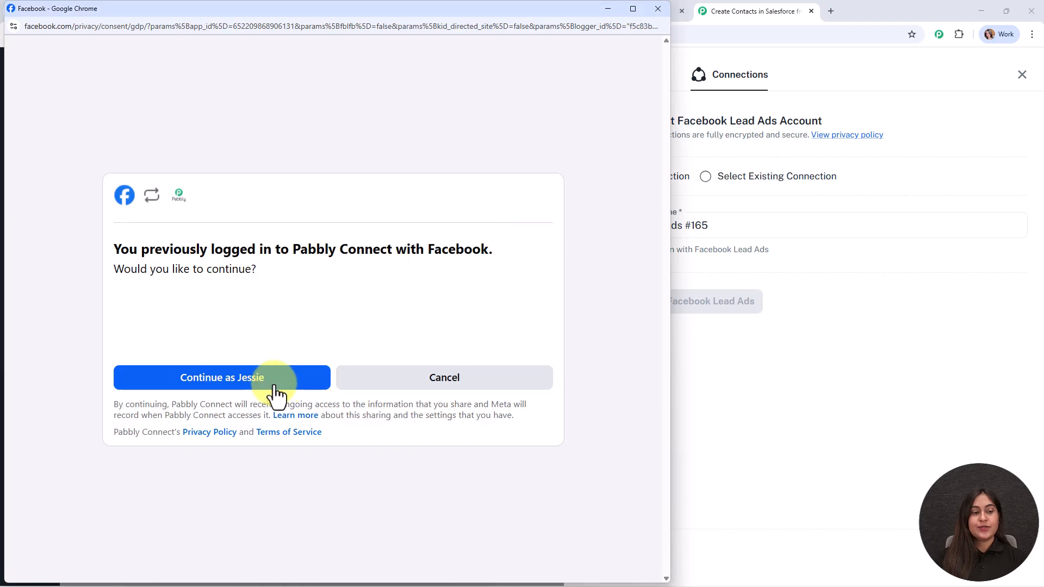
pyautogui.click(274, 380)
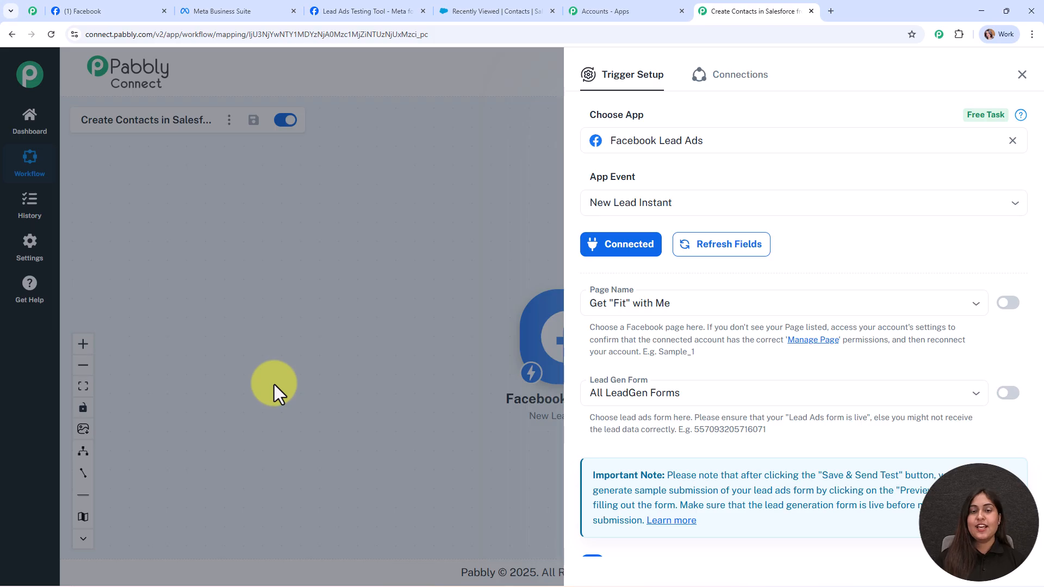
# - Set the trigger's Page Name to The Yoga Nest, then view its lead forms in Meta Business Suite
pyautogui.scroll(-2, 944, 253)
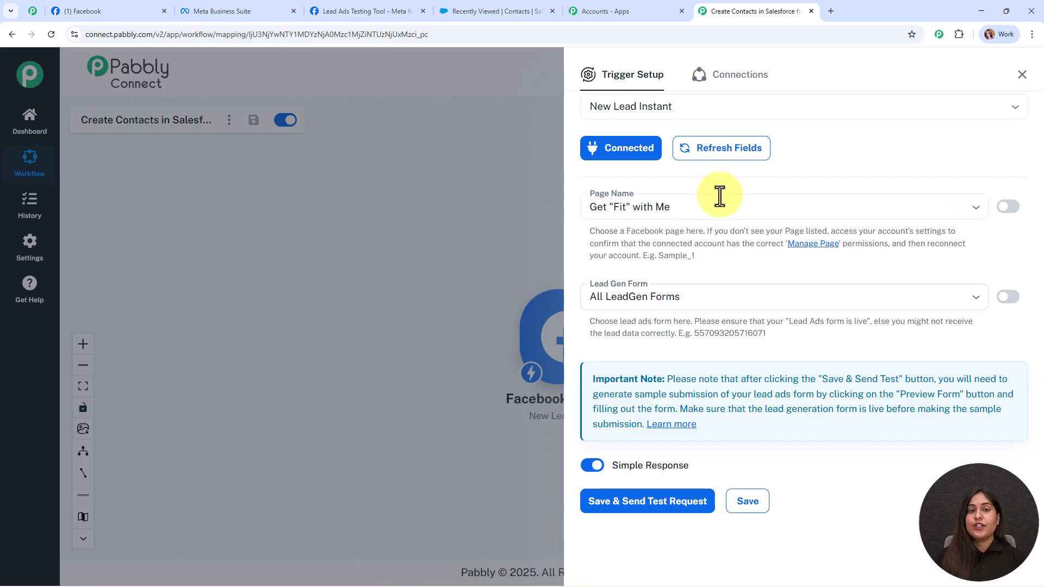
pyautogui.click(131, 10)
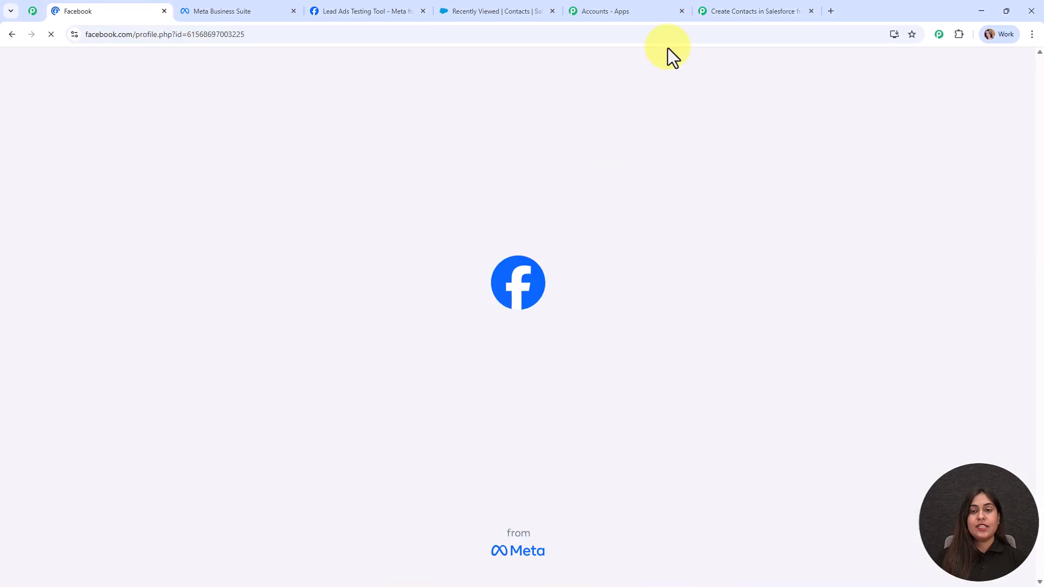
pyautogui.click(696, 7)
pyautogui.click(691, 204)
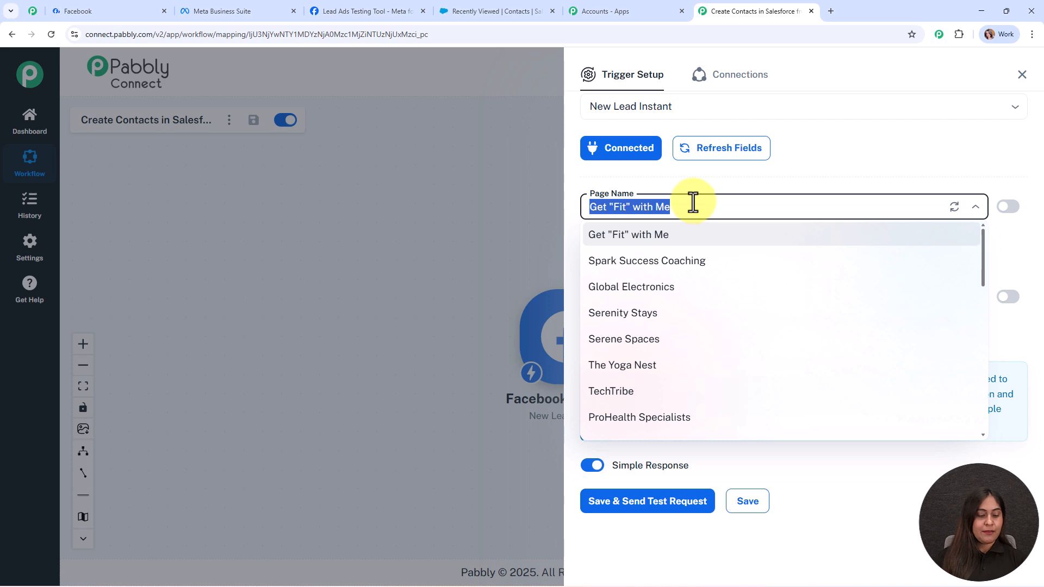
pyautogui.write('th')
pyautogui.click(716, 270)
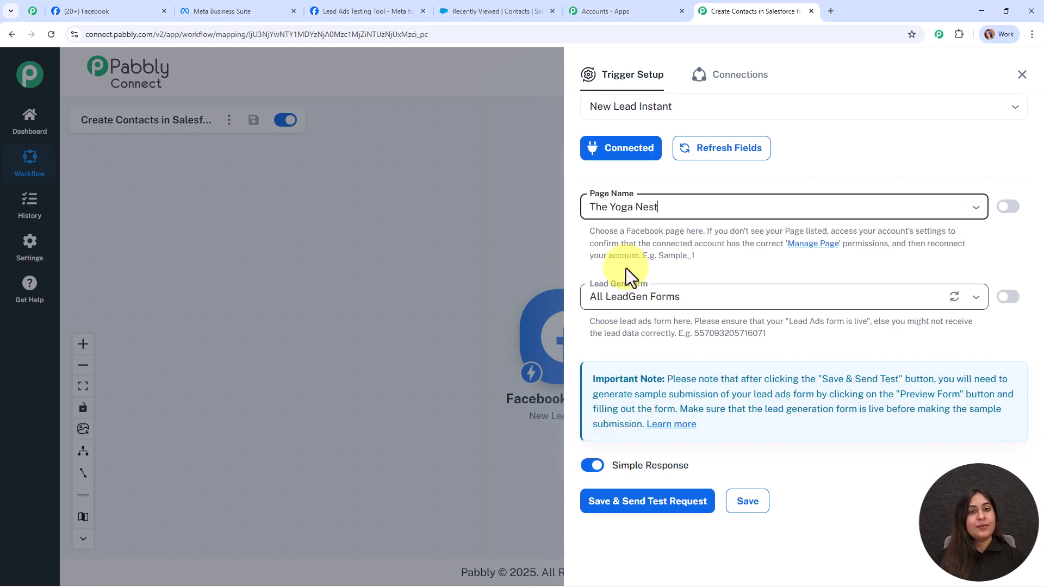
pyautogui.click(225, 10)
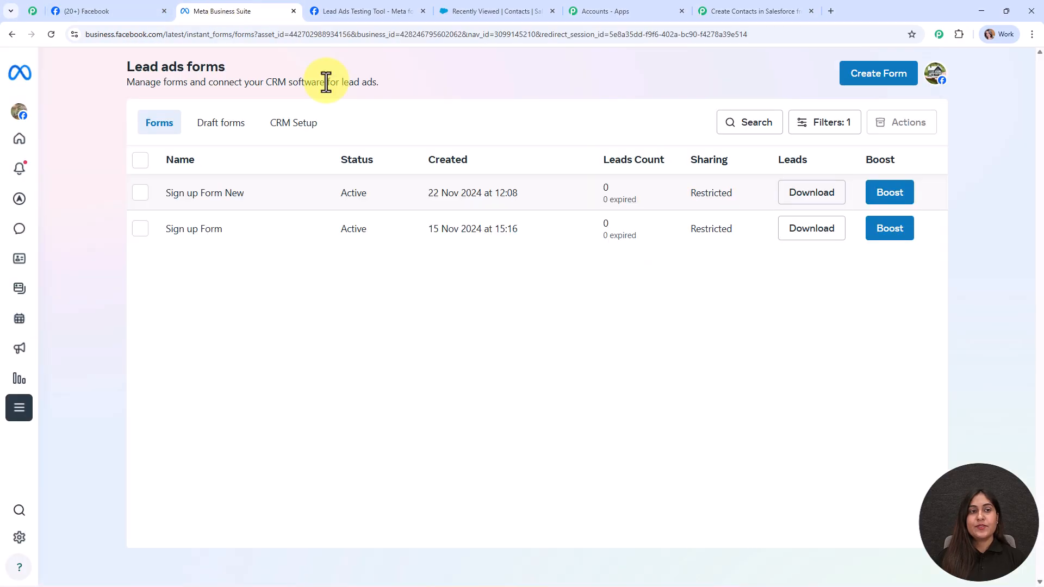
# - Review the Sign up Form New and Sign up Form entries, then return to the Pabbly Connect workflow
pyautogui.moveTo(134, 67); pyautogui.dragTo(256, 72)
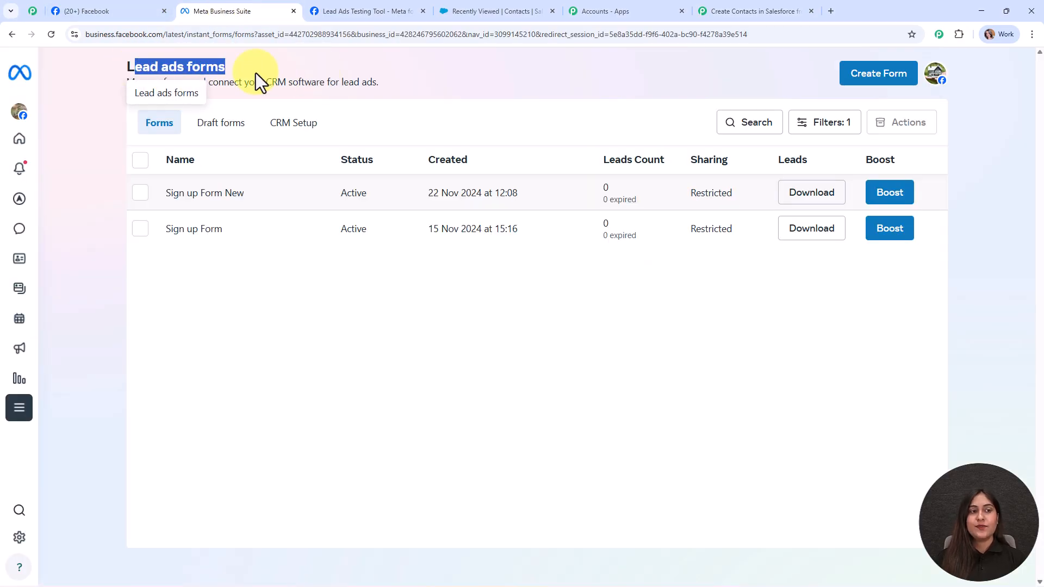
pyautogui.click(322, 73)
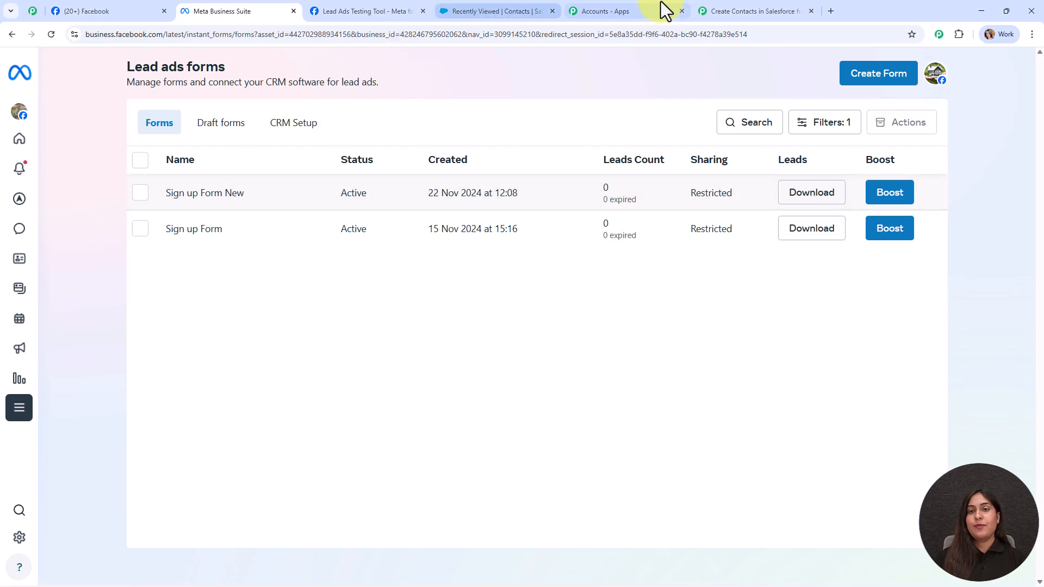
pyautogui.click(755, 6)
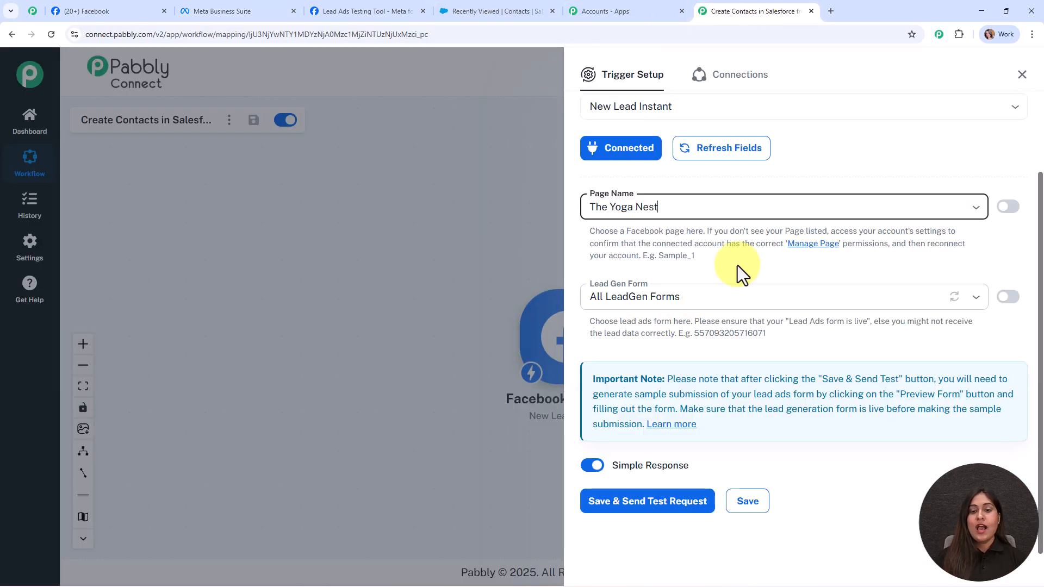
# - Choose Sign up Form New as the Lead Gen Form, then save and send a test request
pyautogui.click(699, 295)
pyautogui.click(692, 354)
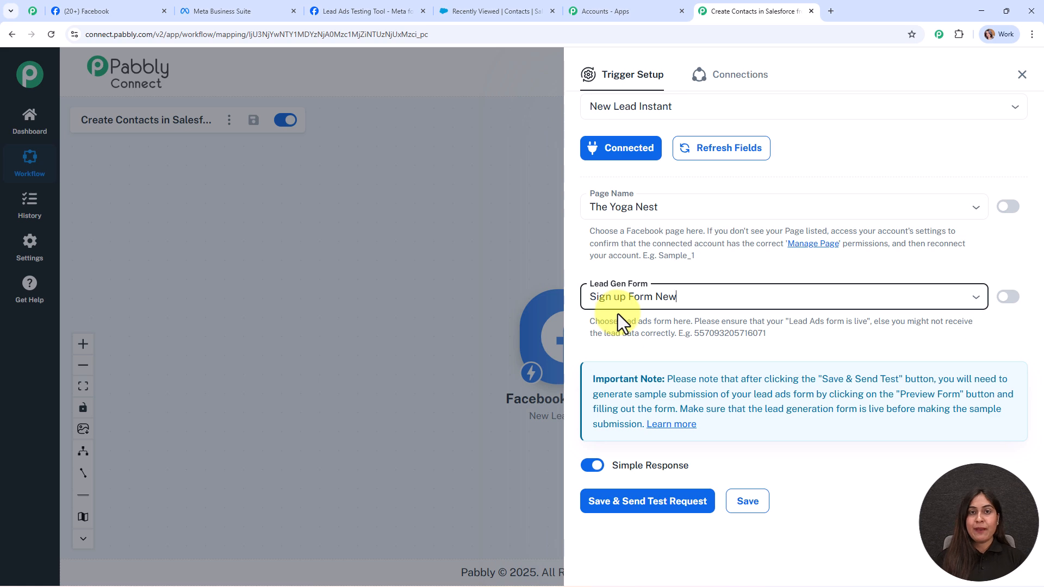
pyautogui.click(706, 293)
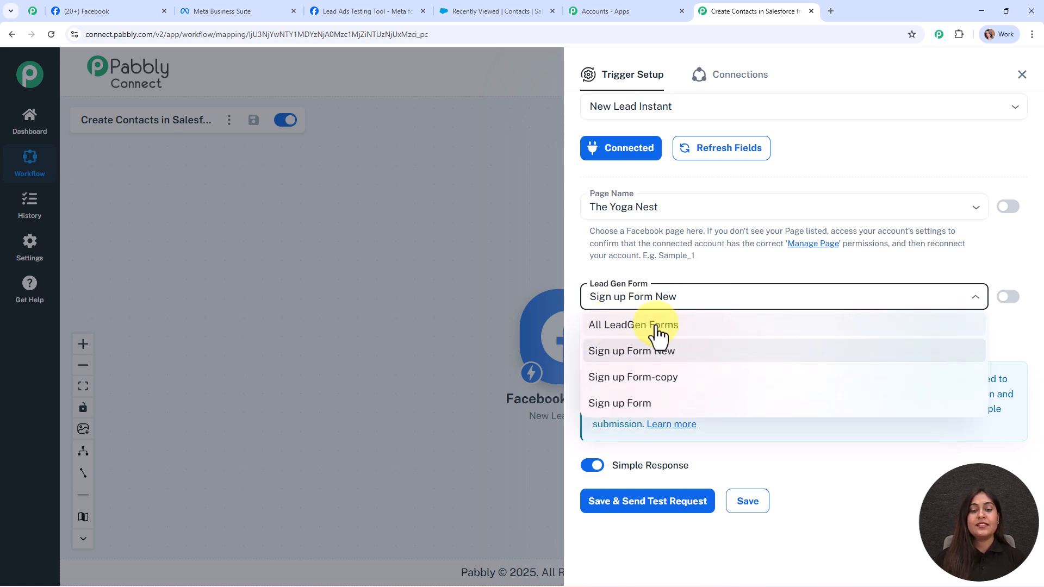
pyautogui.click(712, 266)
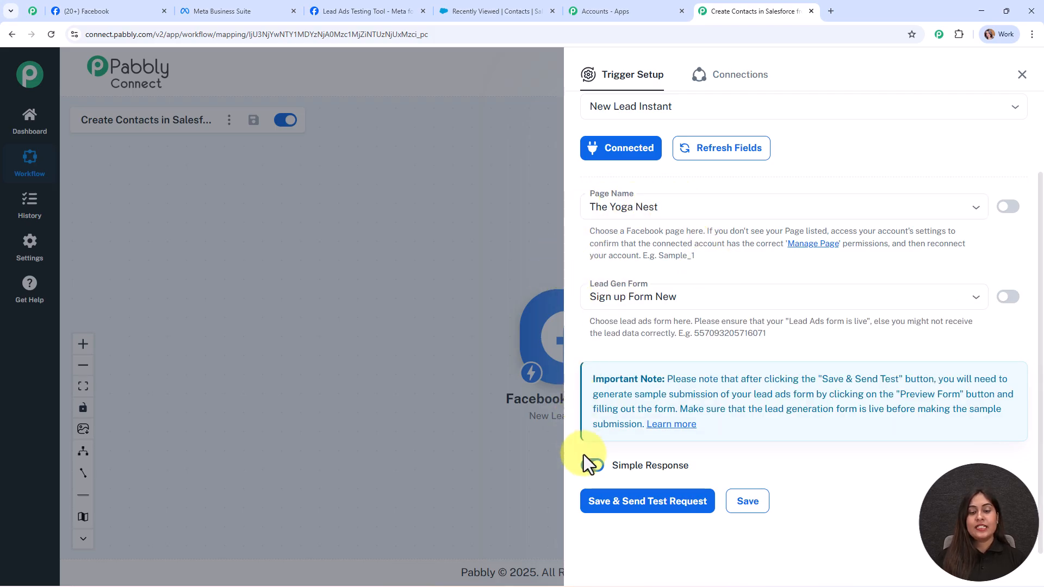
pyautogui.click(608, 507)
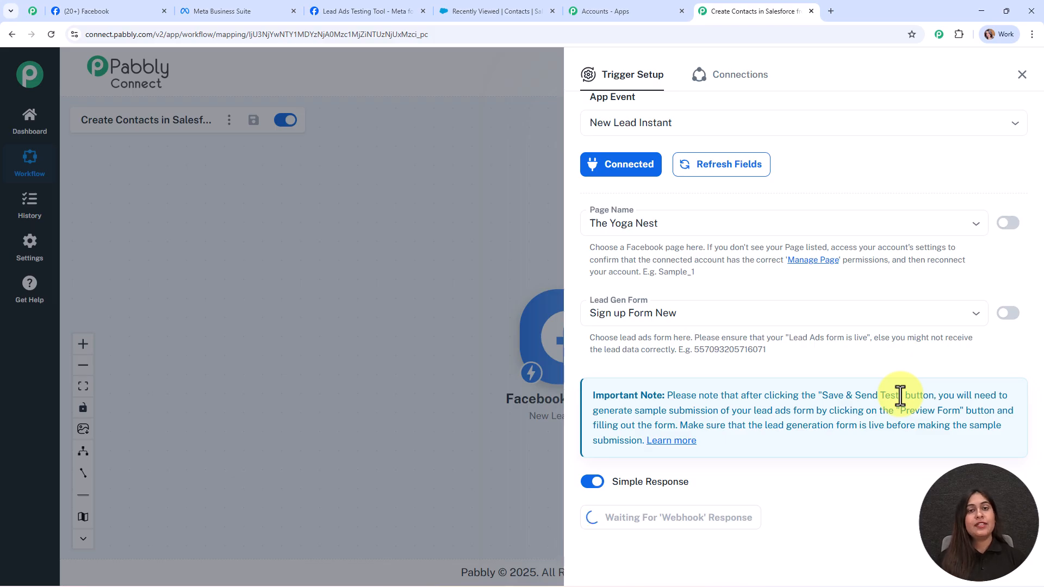
# - Delete the existing test lead in the Lead Ads Testing Tool and reload the page
pyautogui.click(397, 11)
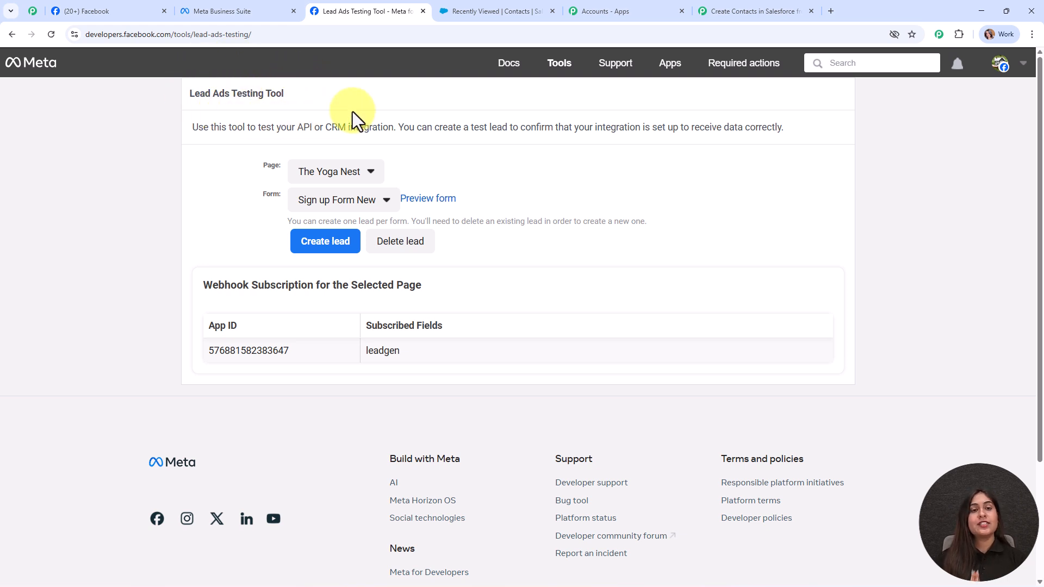
pyautogui.moveTo(271, 223); pyautogui.dragTo(650, 218)
pyautogui.click(690, 220)
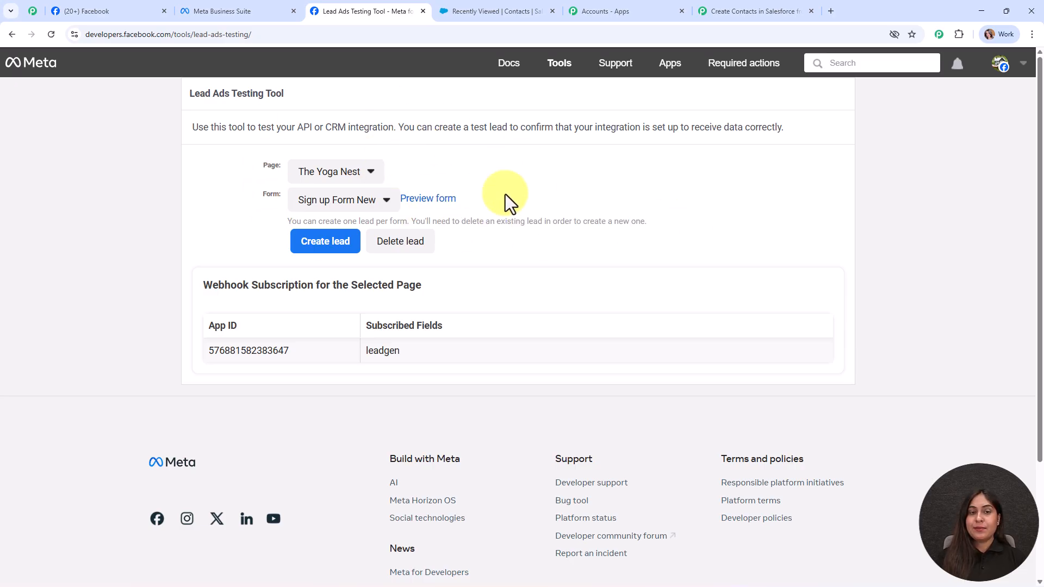
pyautogui.click(406, 251)
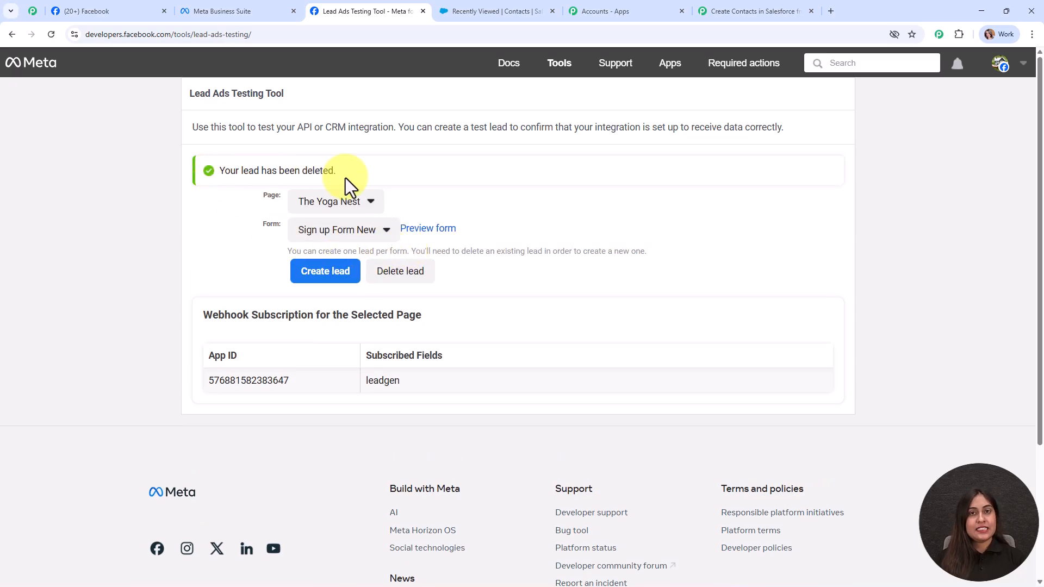
pyautogui.click(50, 42)
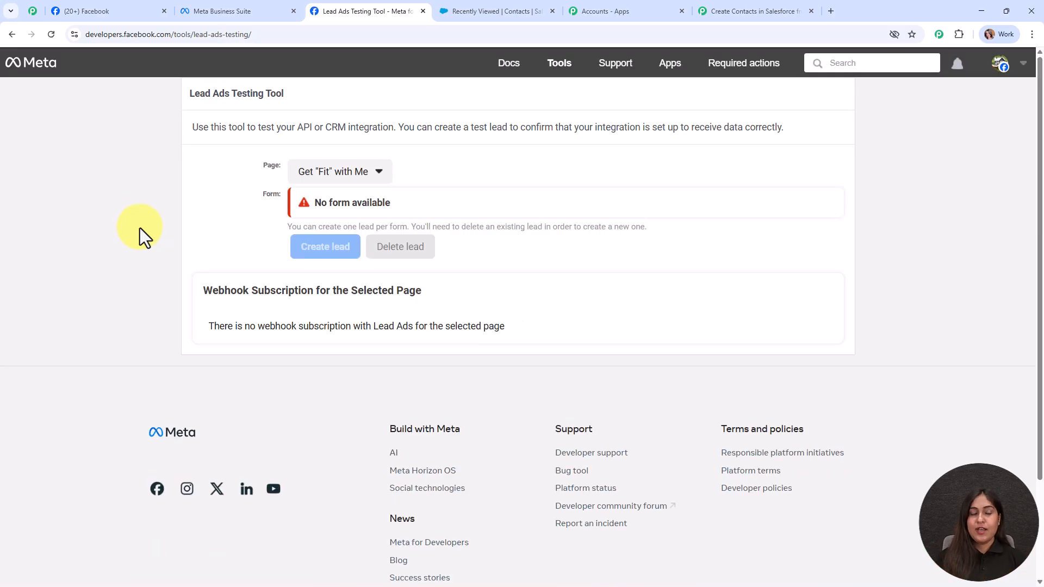
# - Select The Yoga Nest page with Sign up Form New and preview the form
pyautogui.click(302, 171)
pyautogui.scroll(-5, 402, 359)
pyautogui.scroll(-2, 402, 418)
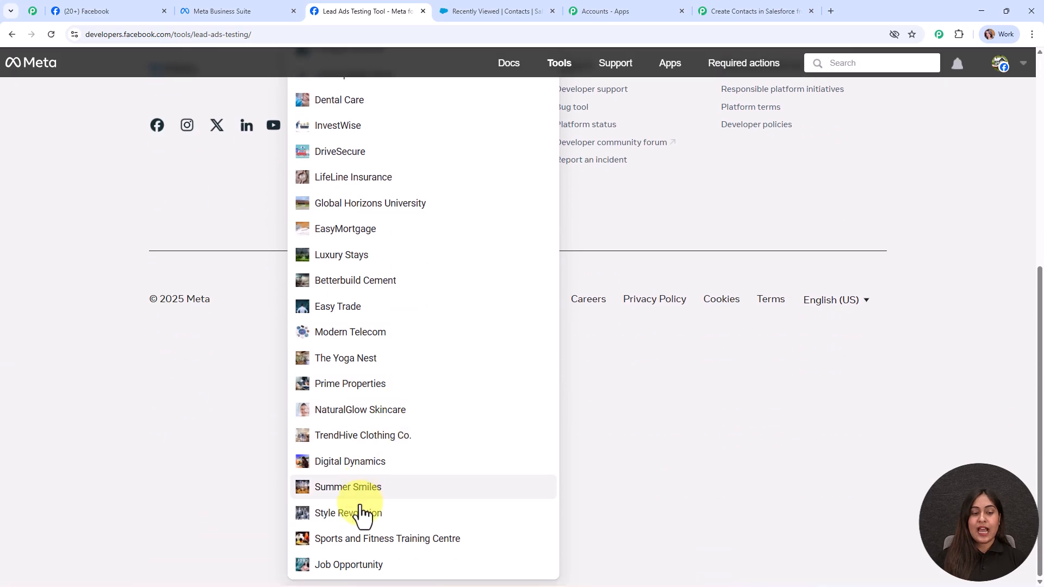
pyautogui.click(338, 358)
pyautogui.scroll(2, 332, 361)
pyautogui.click(340, 204)
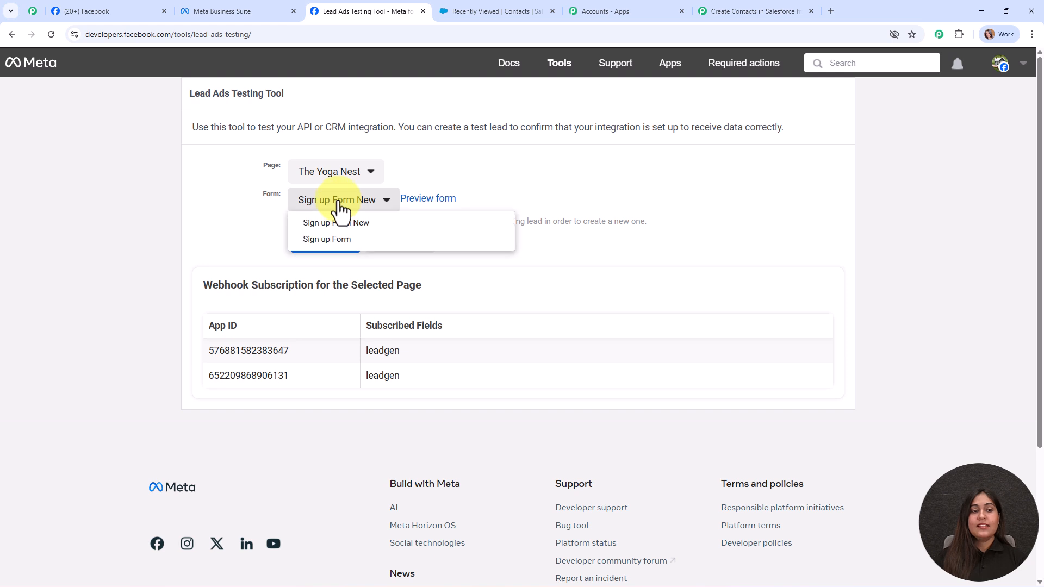
pyautogui.click(344, 223)
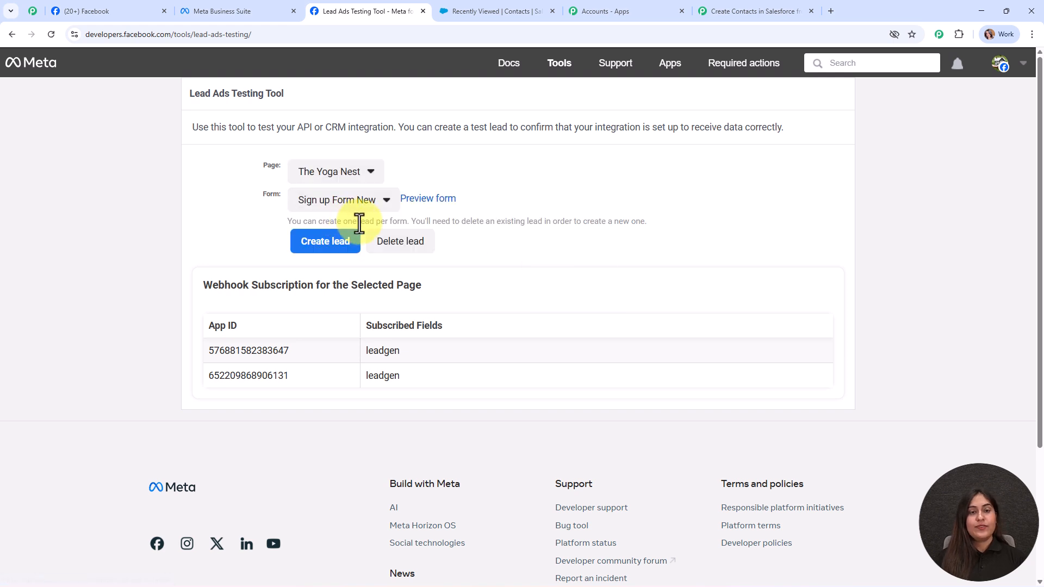
pyautogui.click(419, 203)
# - Fill in the test lead's first name, last name, e-mail address and phone number
pyautogui.click(470, 197)
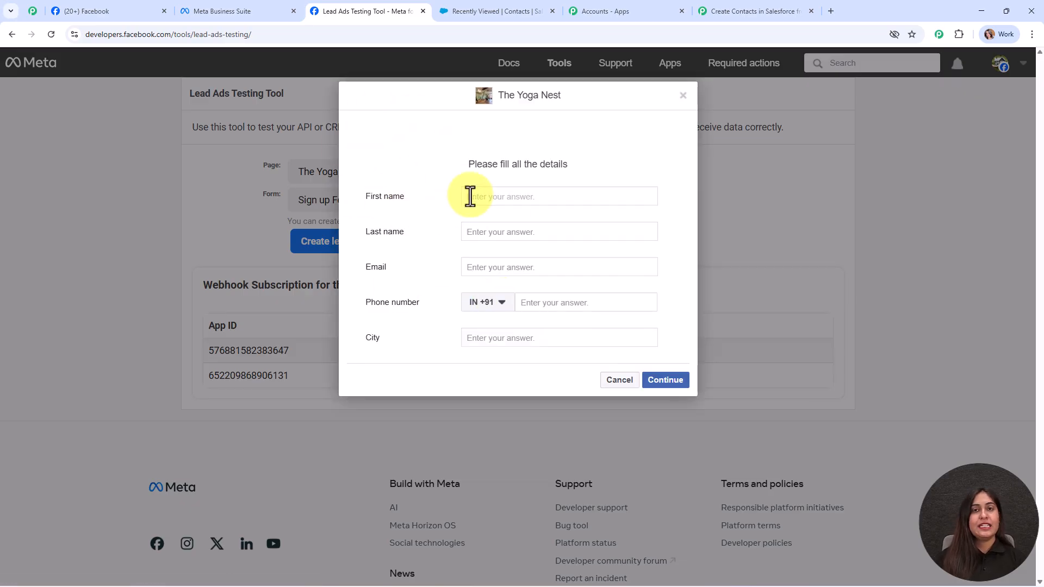
pyautogui.write('Demo')
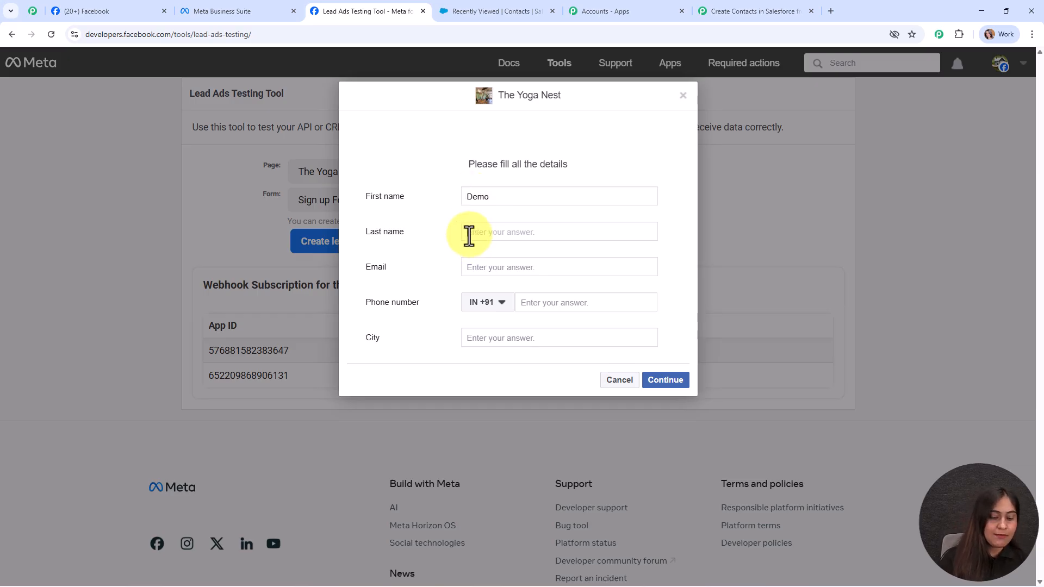
pyautogui.click(469, 235)
pyautogui.write('Lead')
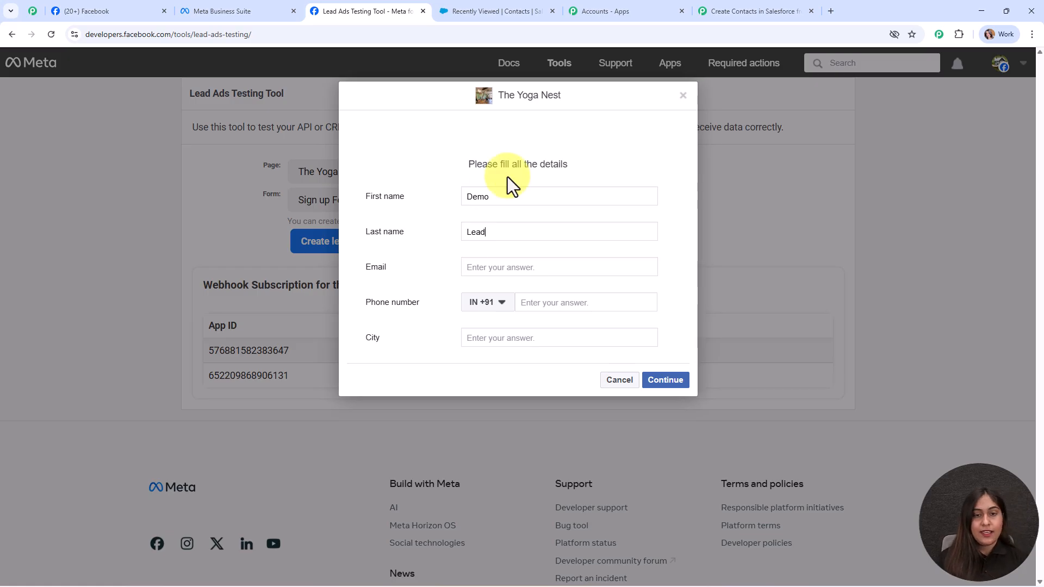
pyautogui.click(473, 272)
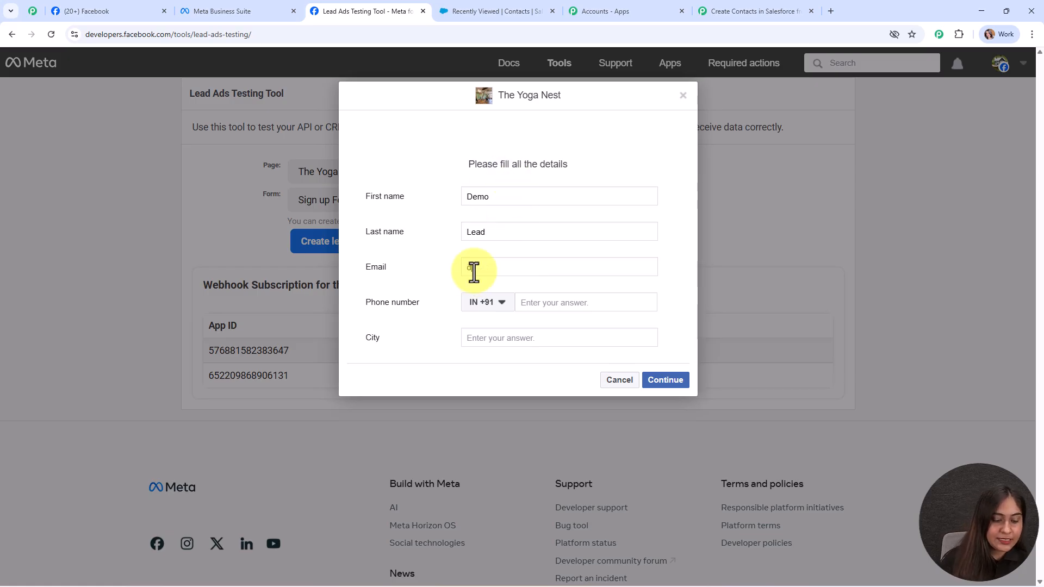
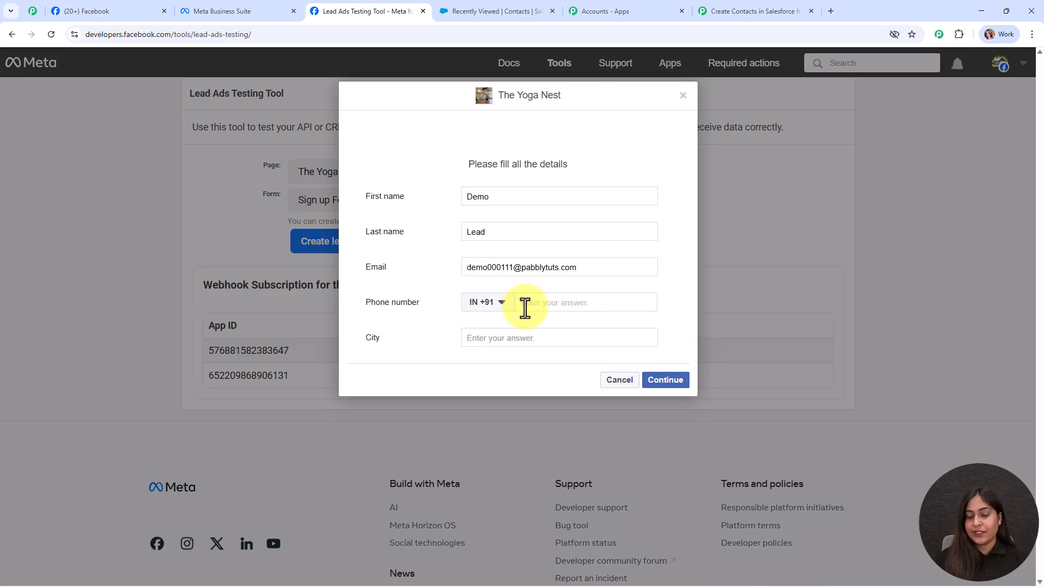
pyautogui.click(525, 305)
pyautogui.hotkey('ctrl', 'v')
# - Set the city to Bhopal, submit the test lead, and close the confirmation
pyautogui.click(512, 337)
pyautogui.write('Bho')
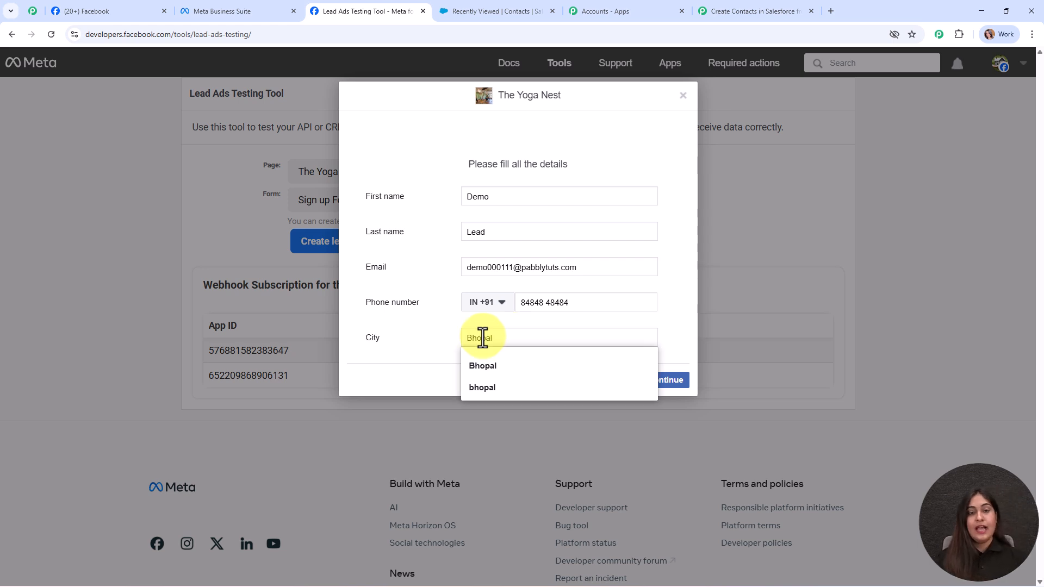
pyautogui.click(367, 128)
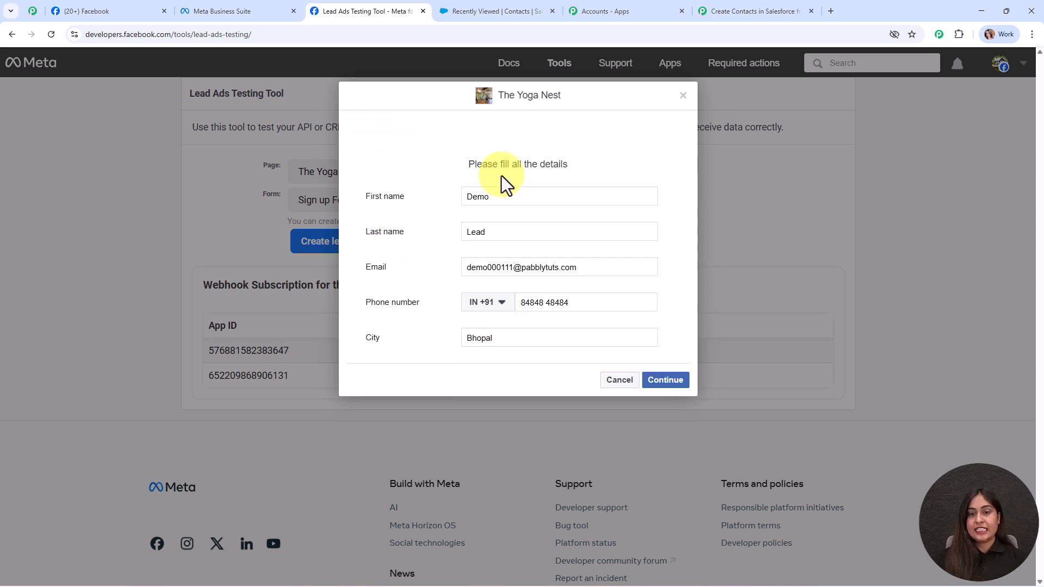
pyautogui.click(664, 381)
pyautogui.click(674, 260)
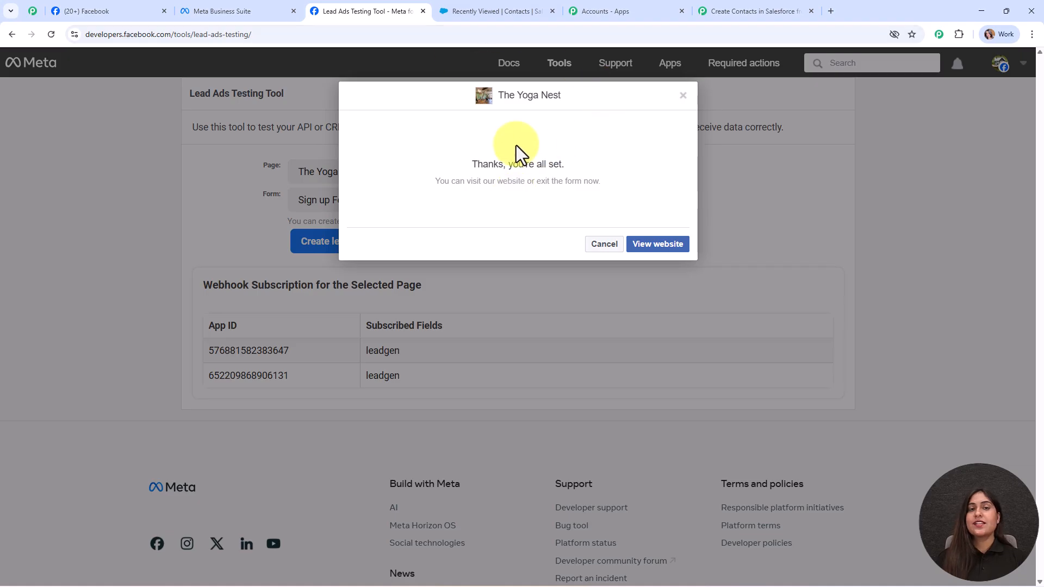
pyautogui.click(684, 94)
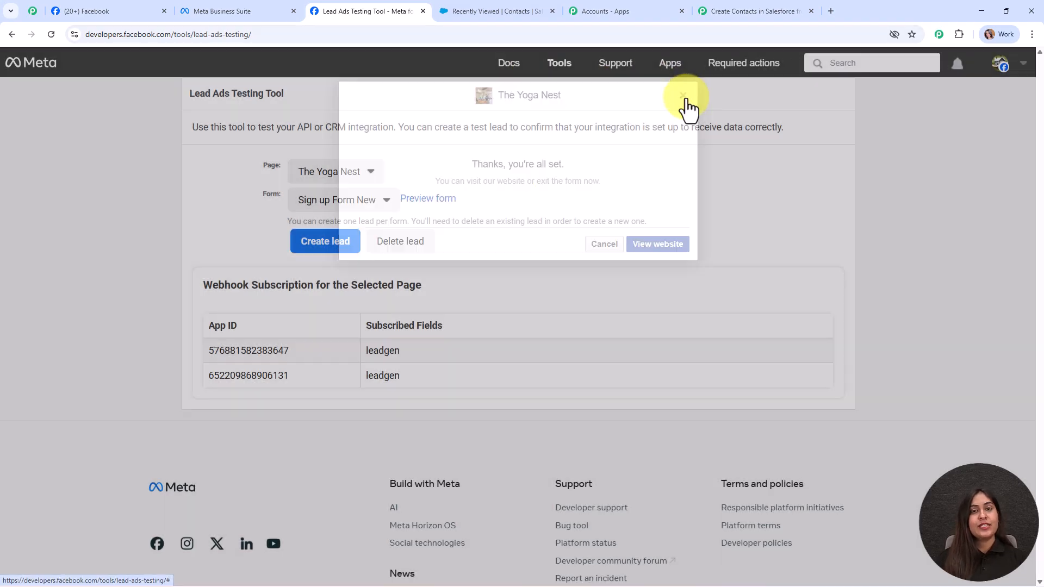
# - Verify the test lead's last name, e-mail and phone number arrived in the trigger response
pyautogui.click(702, 12)
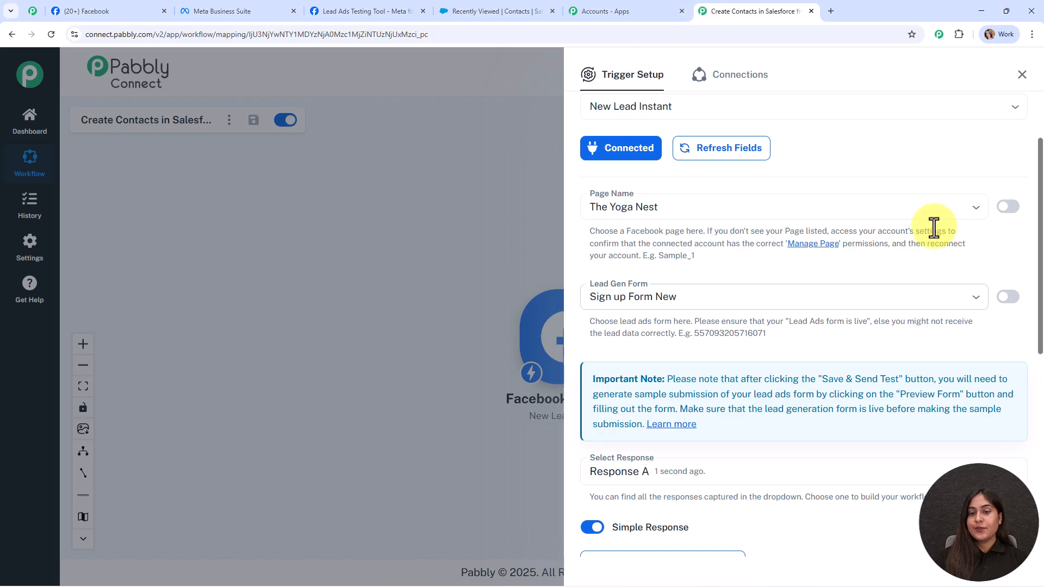
pyautogui.scroll(-6, 934, 225)
pyautogui.scroll(-1, 935, 225)
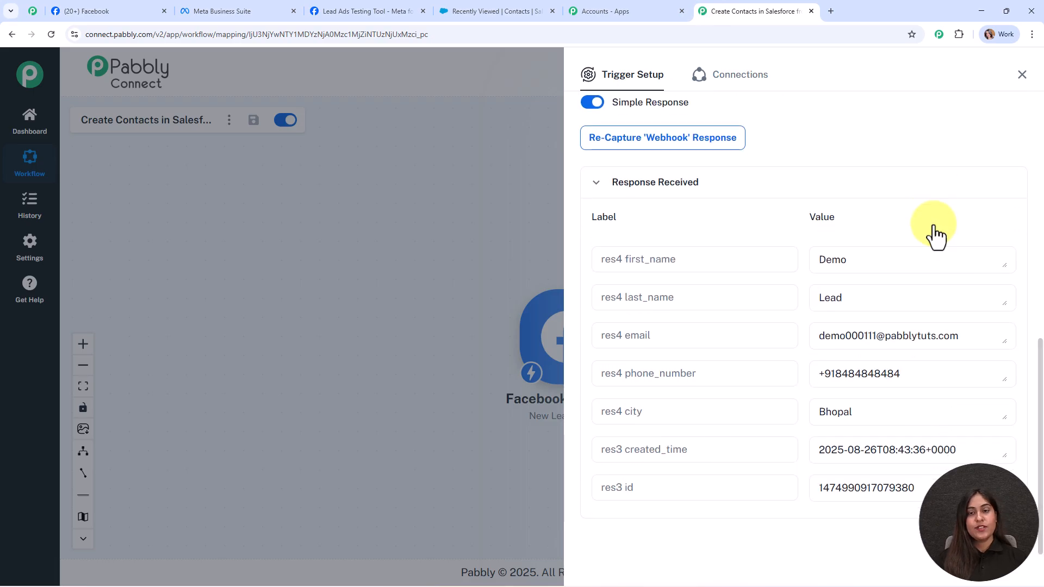
pyautogui.moveTo(943, 255); pyautogui.dragTo(787, 263)
pyautogui.moveTo(867, 294); pyautogui.dragTo(783, 308)
pyautogui.moveTo(931, 349); pyautogui.dragTo(799, 359)
pyautogui.moveTo(887, 373); pyautogui.dragTo(799, 375)
pyautogui.moveTo(870, 412); pyautogui.dragTo(806, 422)
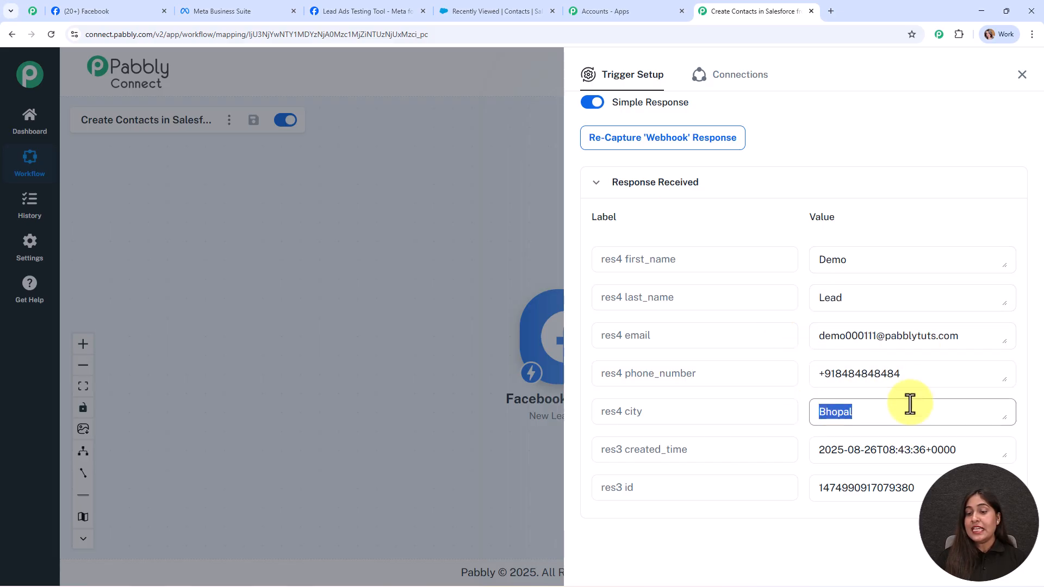
# - Close the trigger setup panel and move the Facebook Lead Ads step up-left on the canvas
pyautogui.scroll(-4, 909, 384)
pyautogui.scroll(-2, 911, 384)
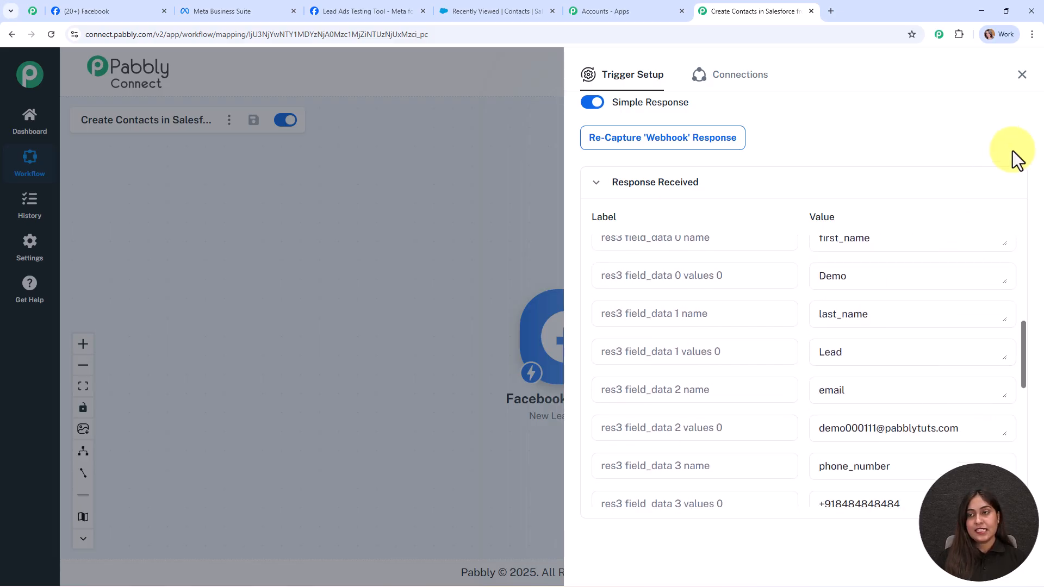
pyautogui.click(1022, 75)
pyautogui.moveTo(577, 354); pyautogui.dragTo(375, 284)
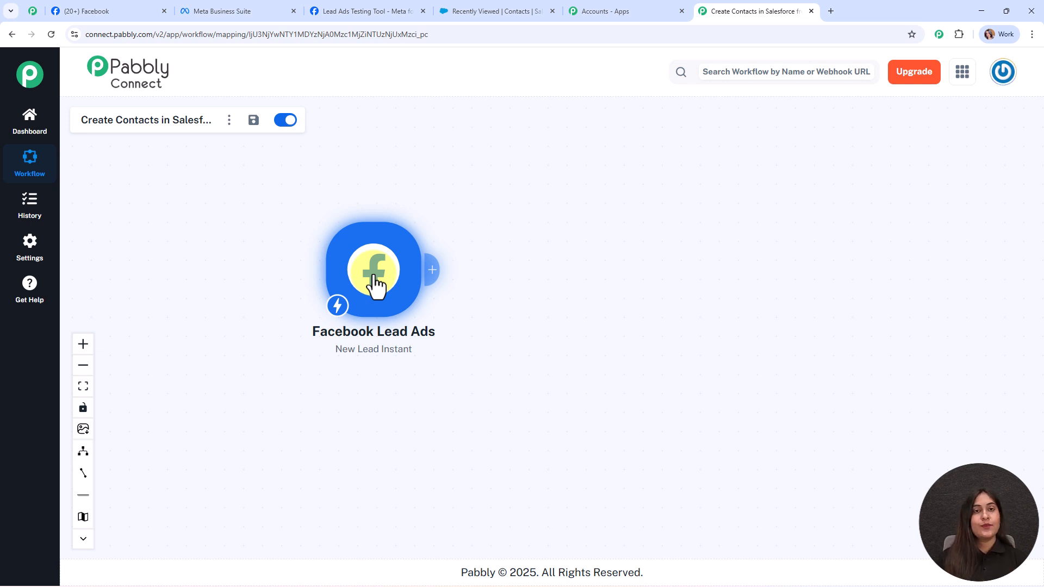
# - Add a Salesforce action with the Create Contact event and start a new connection, Salesforce #61
pyautogui.click(431, 269)
pyautogui.write('sal')
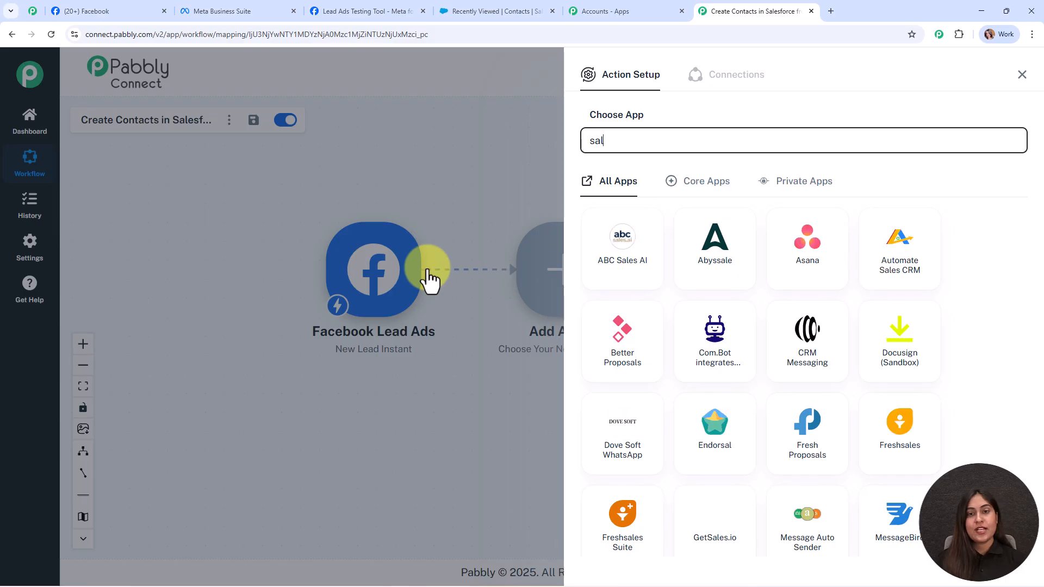
pyautogui.write('es')
pyautogui.click(688, 433)
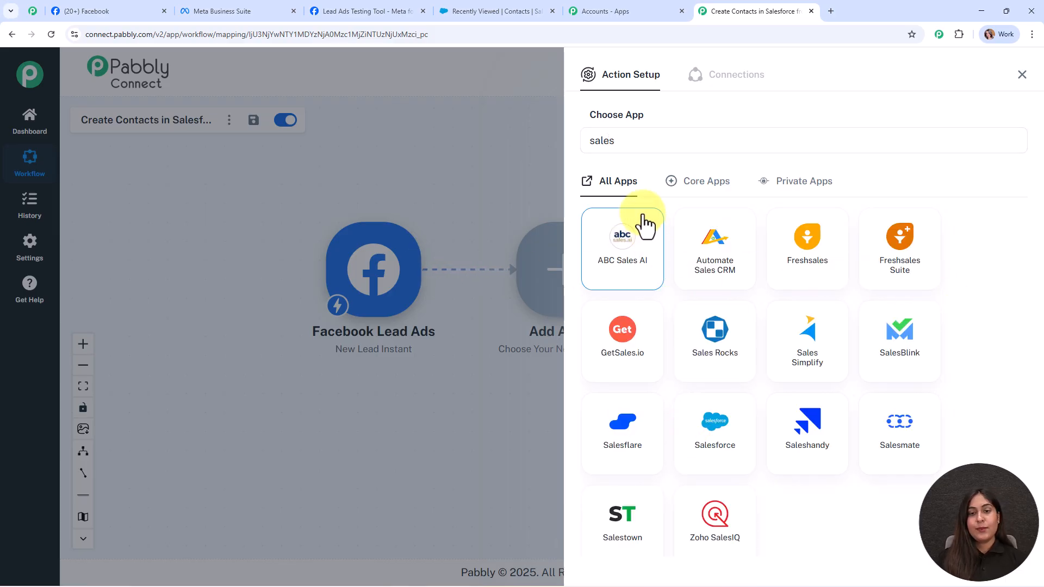
pyautogui.click(643, 199)
pyautogui.click(682, 357)
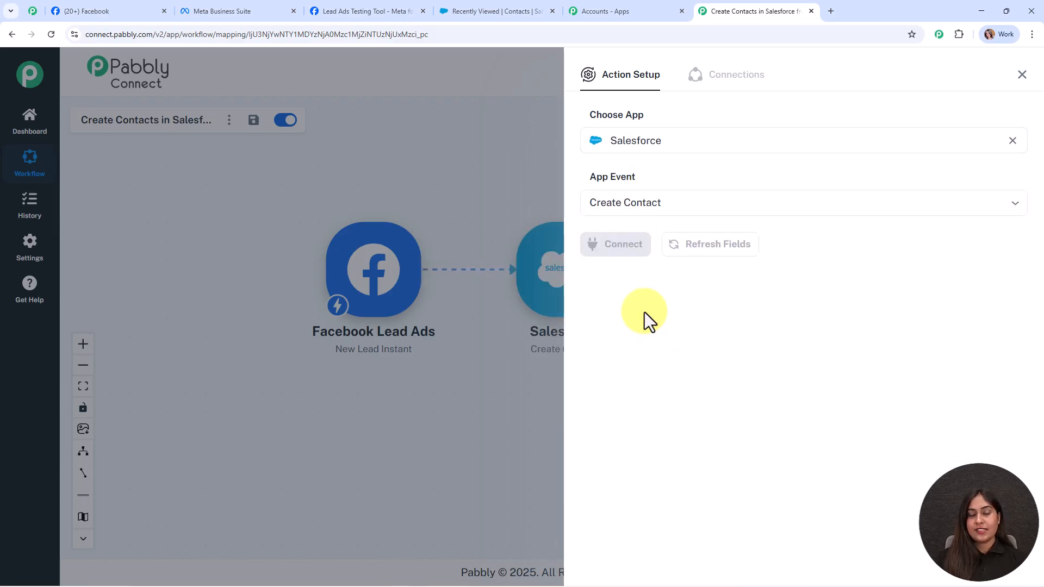
pyautogui.click(622, 244)
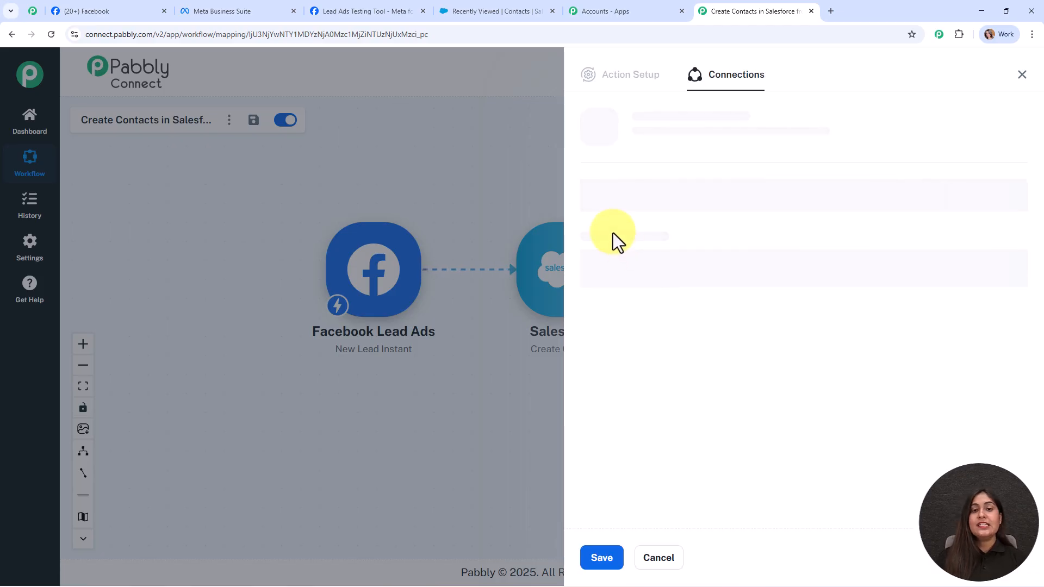
pyautogui.click(616, 178)
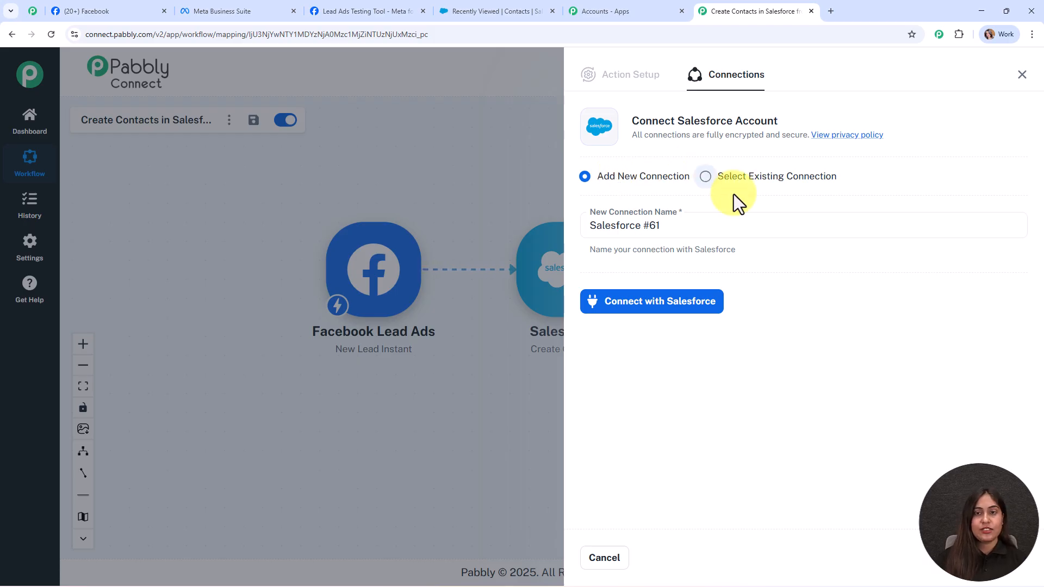
# - Allow Pabbly Connect access in Salesforce's authorisation popup to connect the action
pyautogui.click(695, 310)
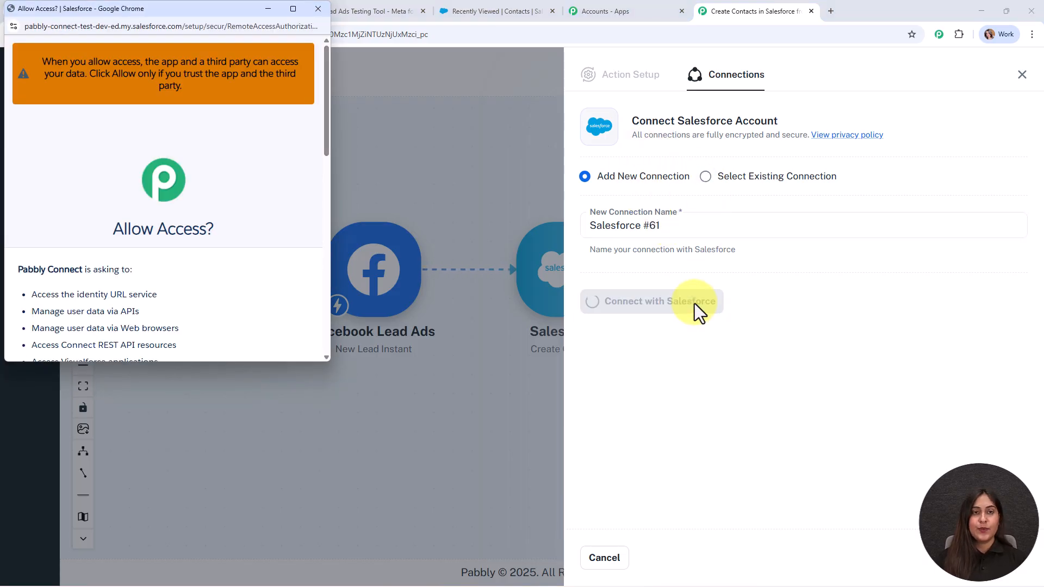
pyautogui.scroll(-10, 262, 269)
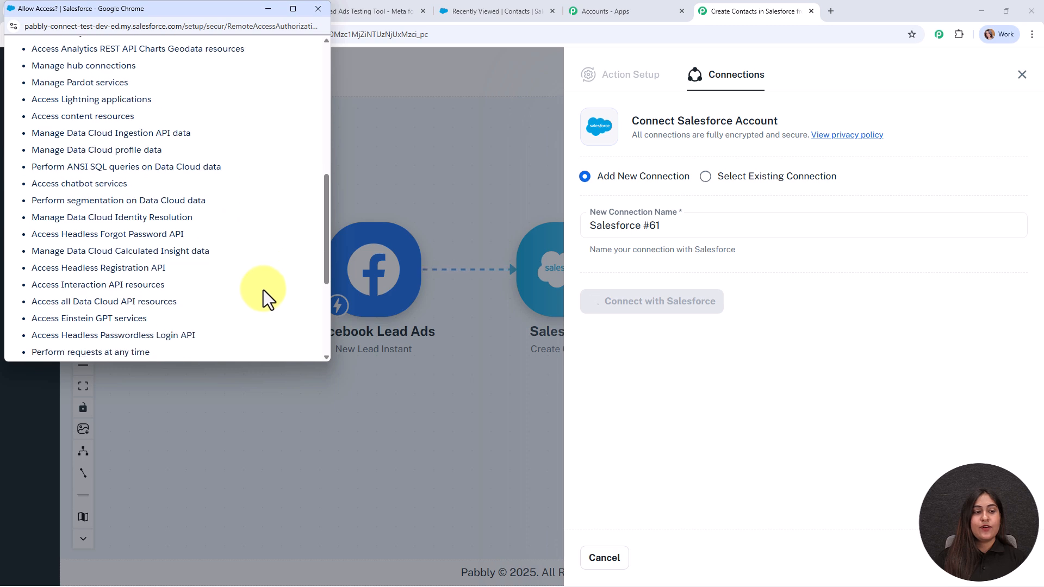
pyautogui.click(253, 255)
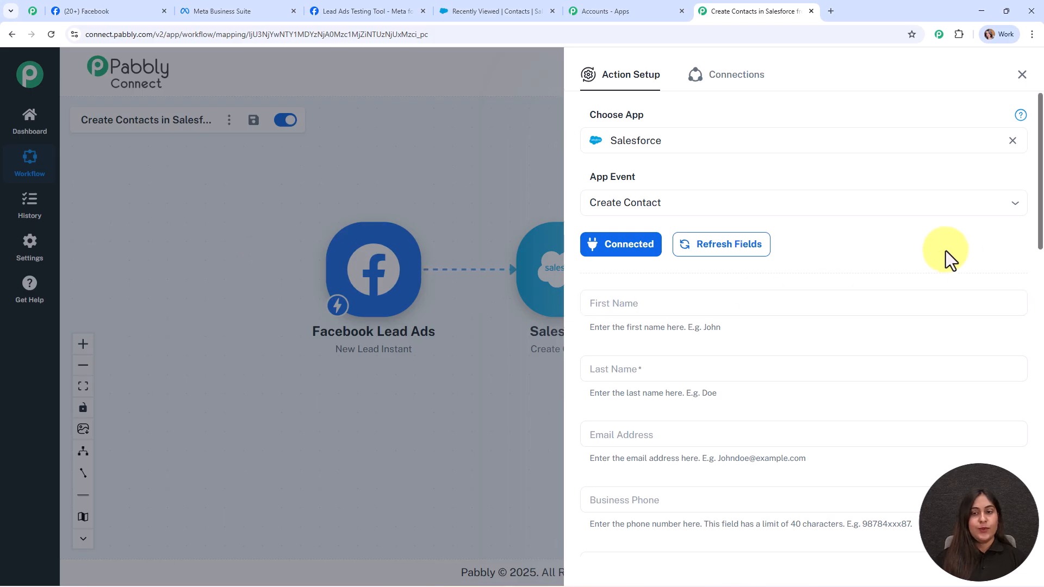
# - Map the lead's first_name and last_name into the contact's First Name and Last Name
pyautogui.scroll(-2, 952, 250)
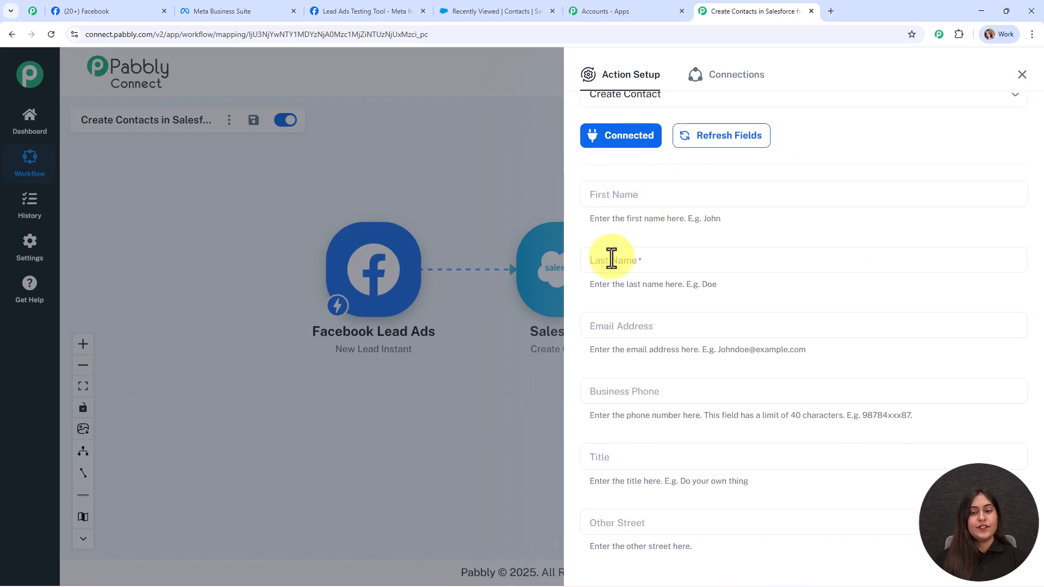
pyautogui.click(620, 197)
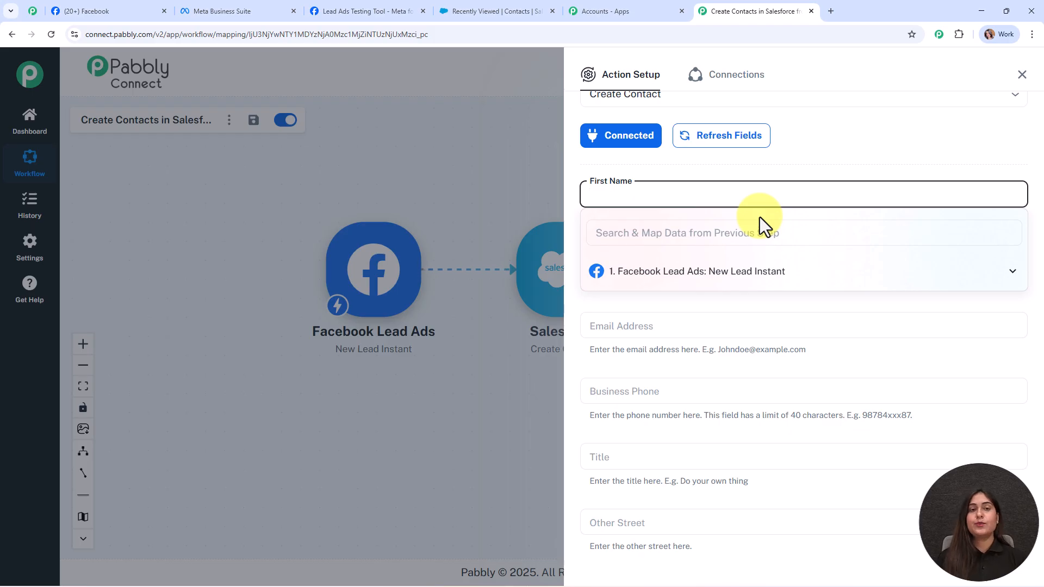
pyautogui.click(766, 275)
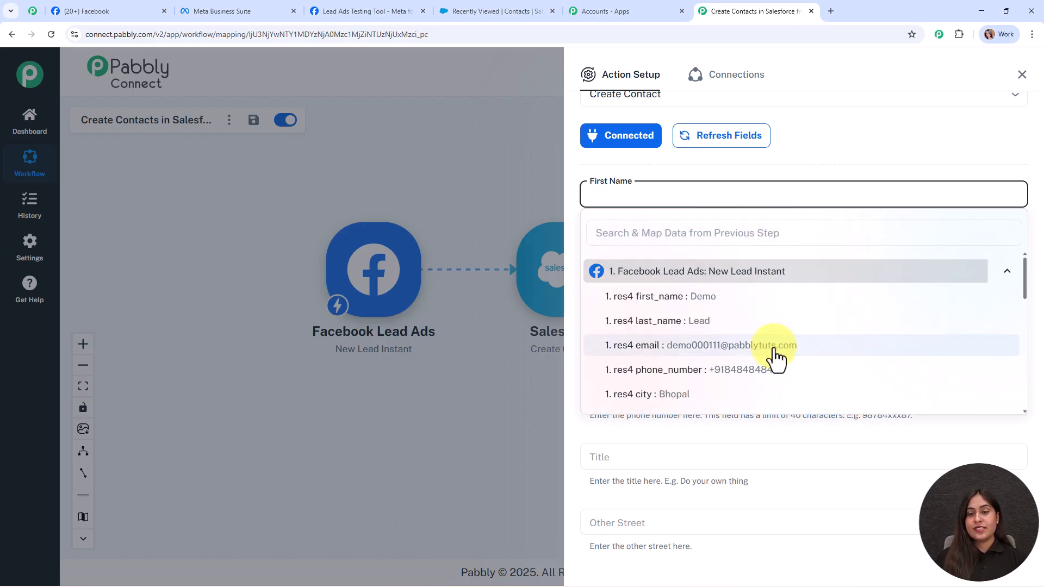
pyautogui.click(737, 298)
pyautogui.click(431, 182)
pyautogui.click(662, 260)
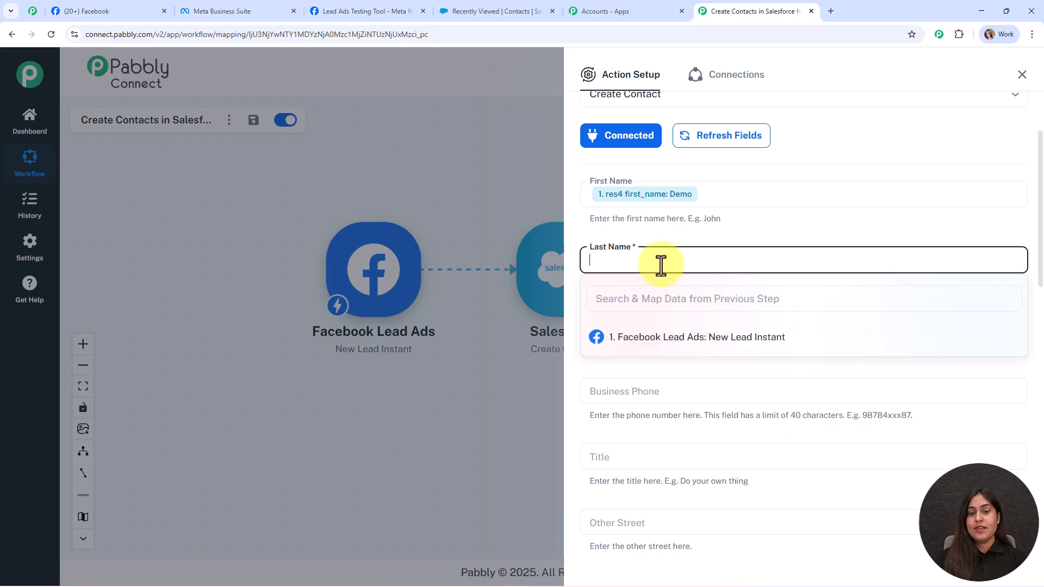
pyautogui.click(666, 344)
pyautogui.click(713, 388)
# - Map the lead's email into Email Address and phone_number into Business Phone
pyautogui.moveTo(711, 245); pyautogui.dragTo(701, 261)
pyautogui.scroll(-3, 701, 261)
pyautogui.click(637, 161)
pyautogui.click(687, 244)
pyautogui.click(706, 315)
pyautogui.scroll(-3, 690, 242)
pyautogui.click(632, 118)
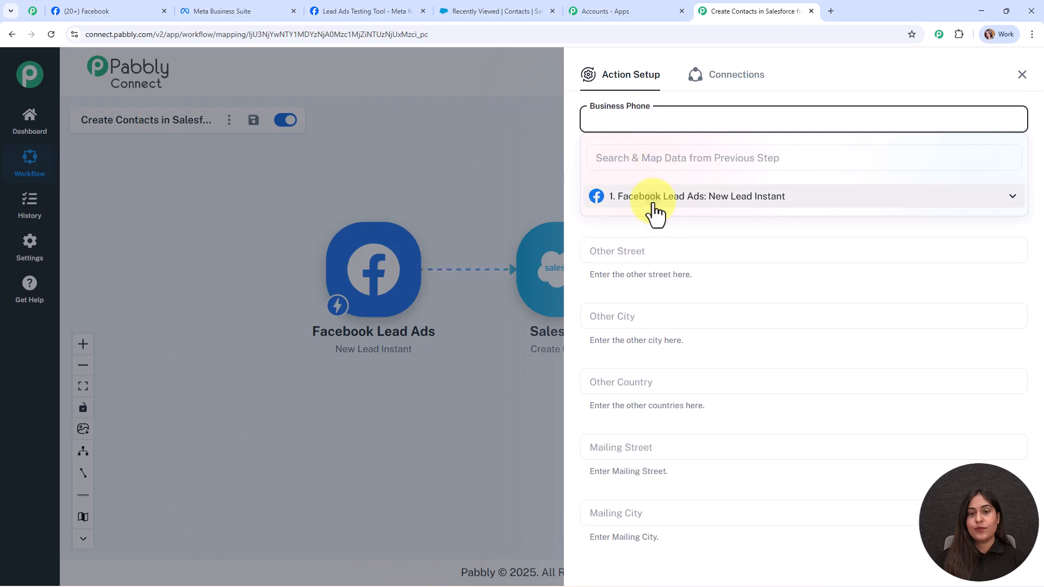
pyautogui.click(654, 202)
pyautogui.click(676, 298)
# - Map phone_number into Mobile Phone and keep Lead Source as Web
pyautogui.scroll(-1, 707, 217)
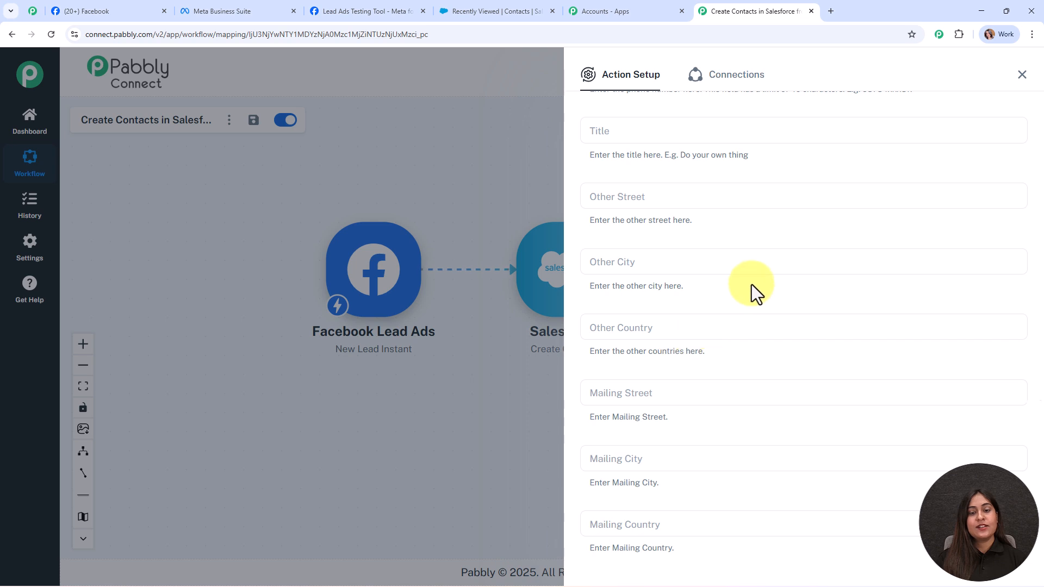
pyautogui.scroll(-7, 751, 285)
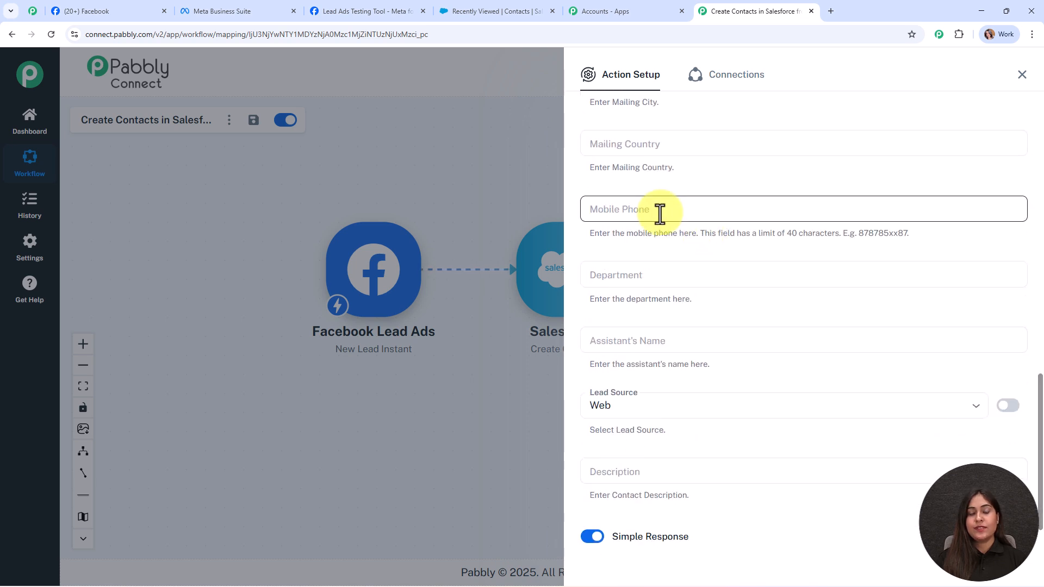
pyautogui.click(659, 214)
pyautogui.click(686, 287)
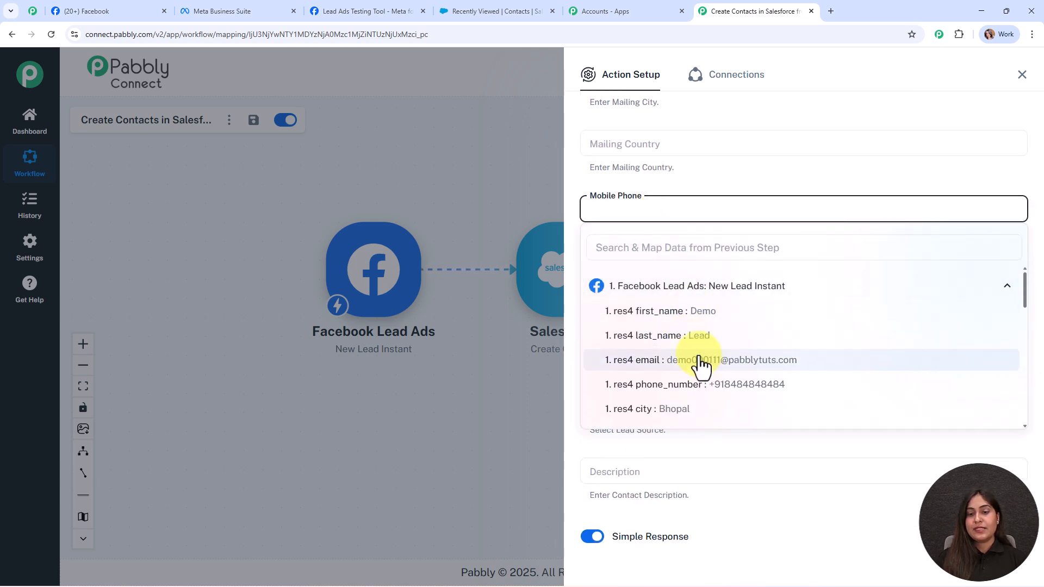
pyautogui.click(710, 388)
pyautogui.click(520, 182)
pyautogui.scroll(-1, 724, 245)
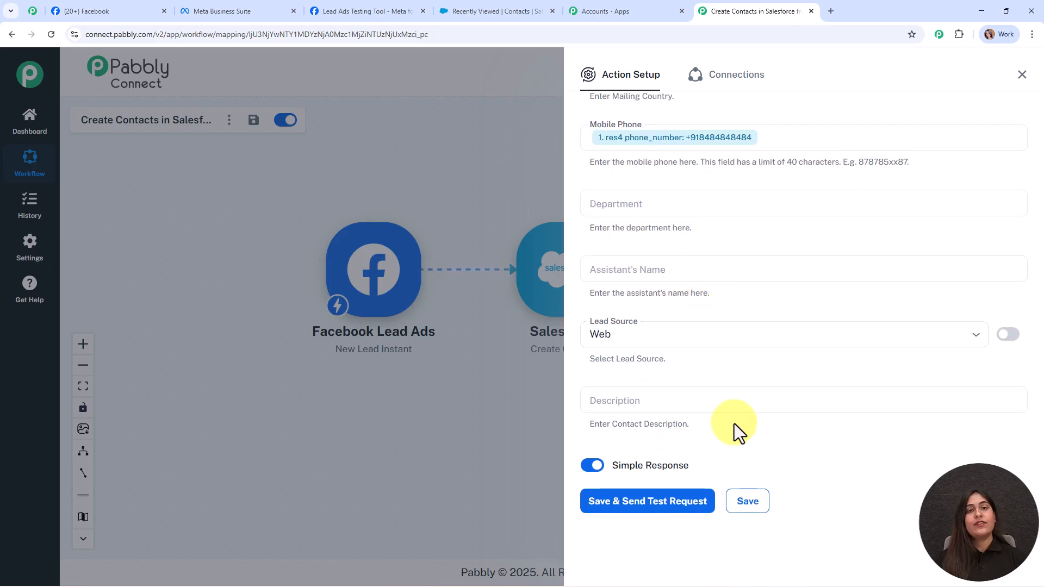
pyautogui.click(688, 329)
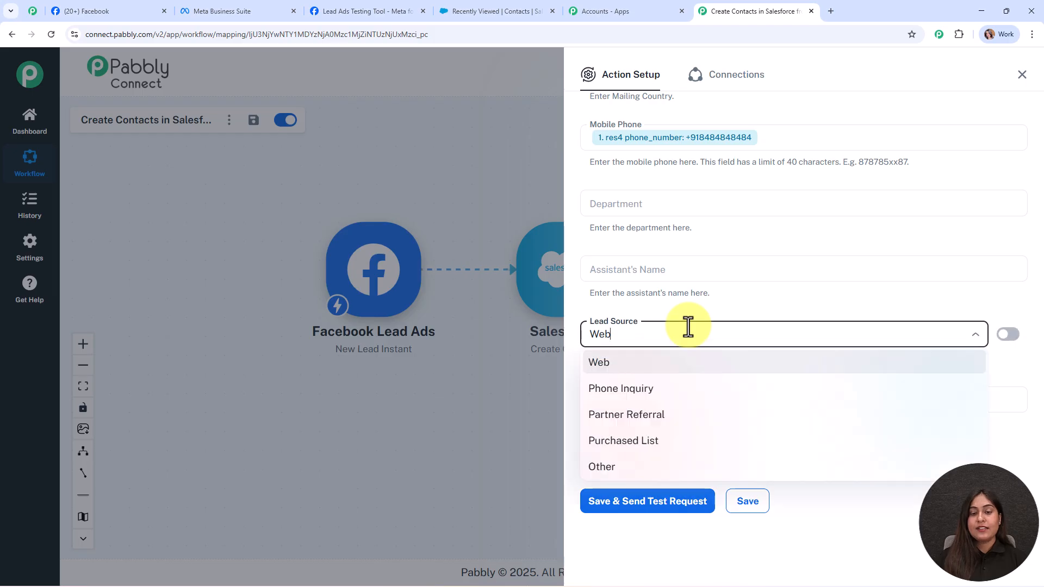
pyautogui.click(690, 362)
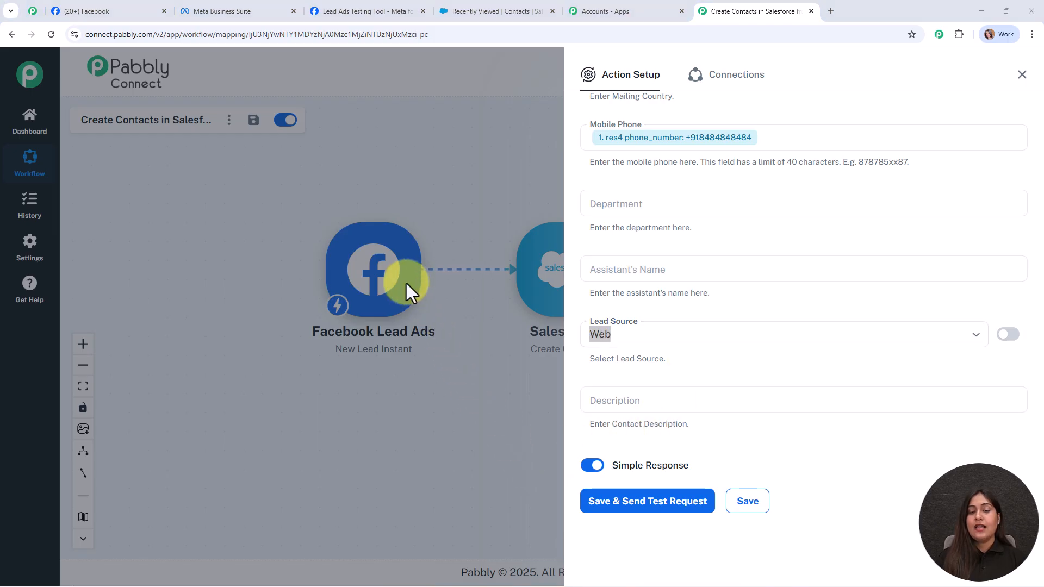
# - Send a Salesforce test contact, confirm success true, then reposition the Create Contact node on the canvas
pyautogui.click(669, 501)
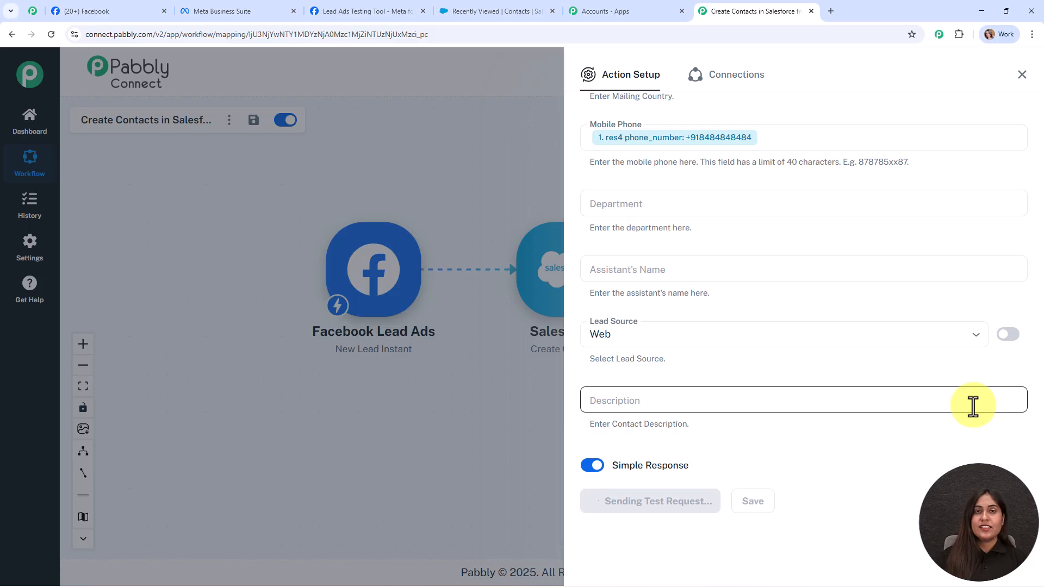
pyautogui.scroll(-4, 972, 406)
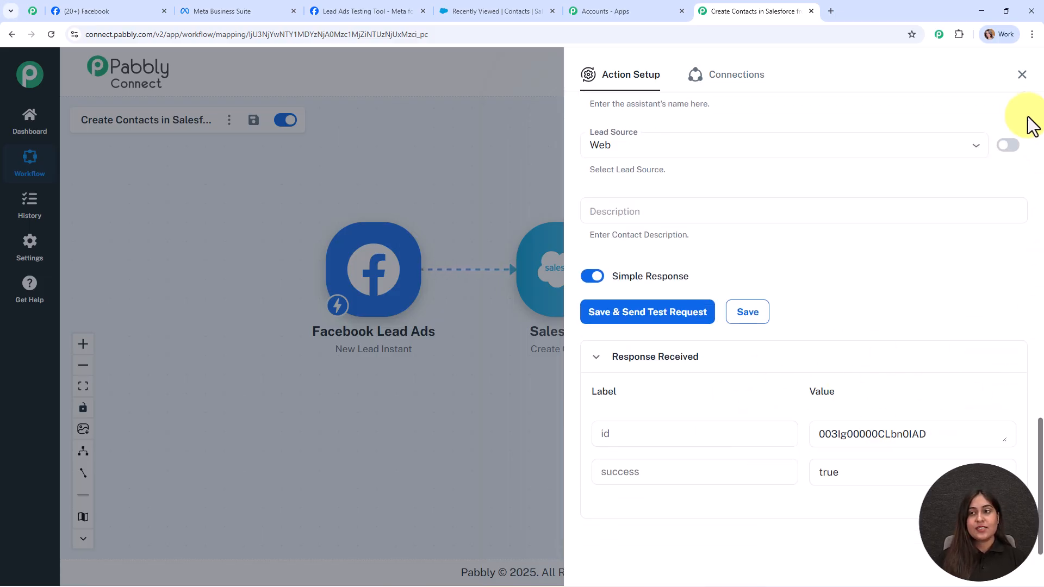
pyautogui.click(1021, 74)
pyautogui.moveTo(562, 315); pyautogui.dragTo(652, 372)
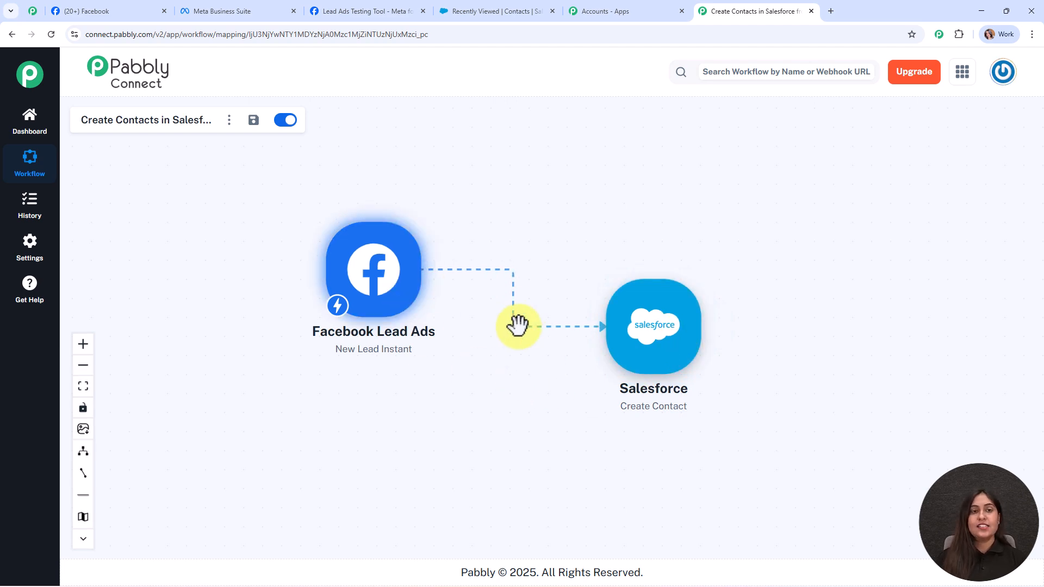
pyautogui.click(467, 10)
pyautogui.click(49, 35)
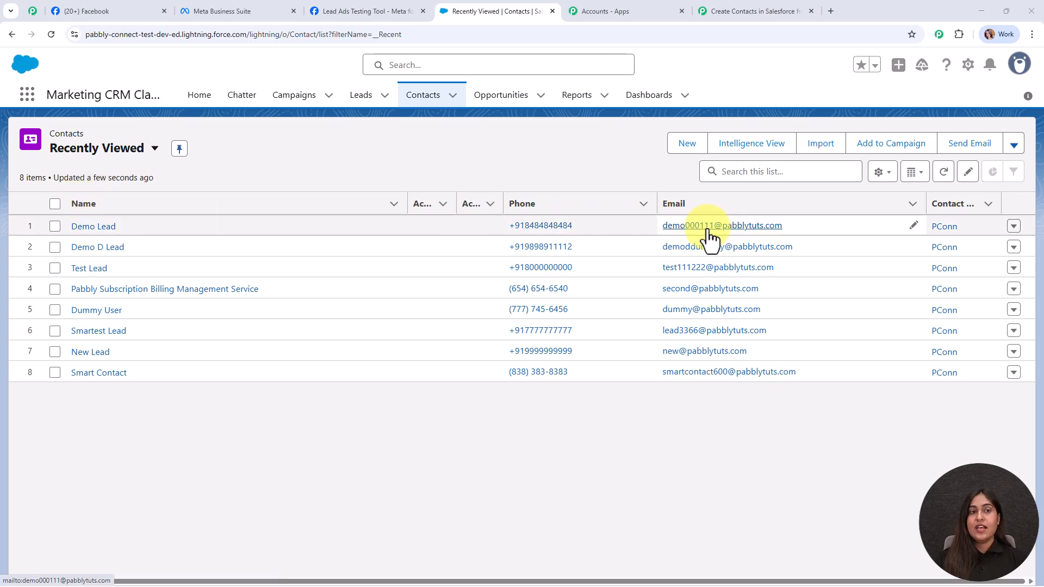
pyautogui.click(751, 11)
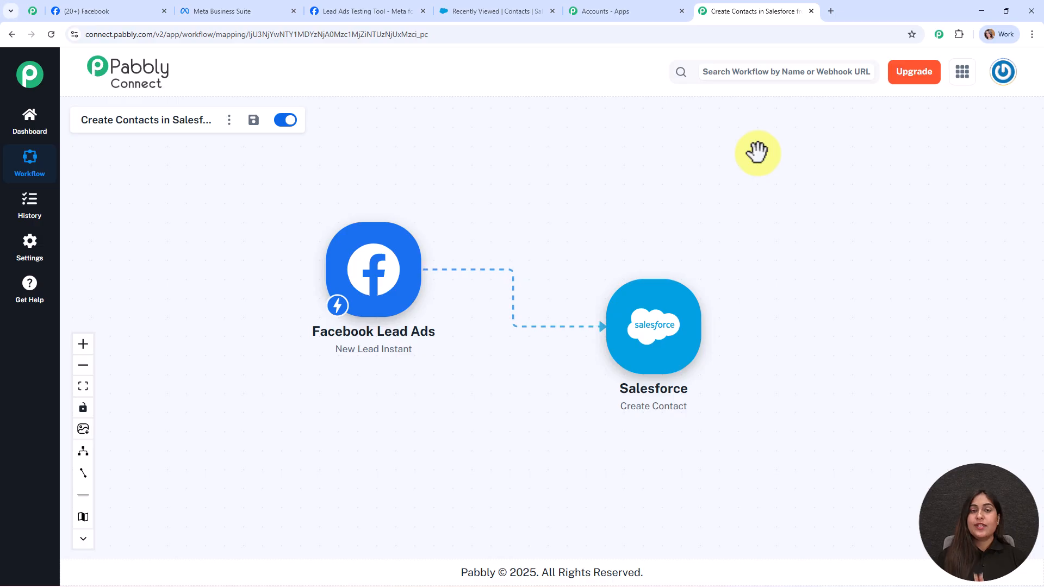
pyautogui.click(639, 318)
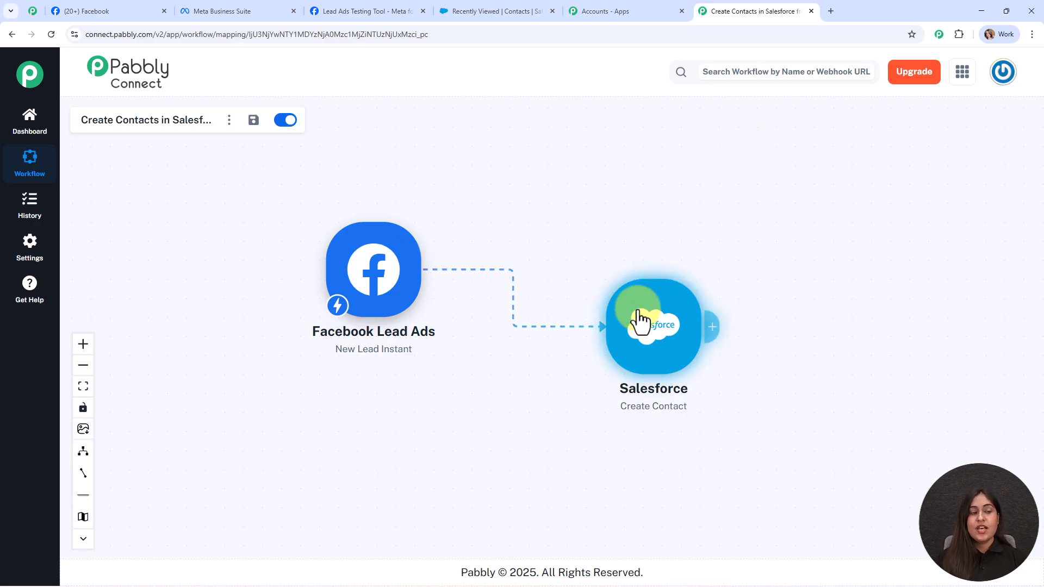
pyautogui.click(385, 275)
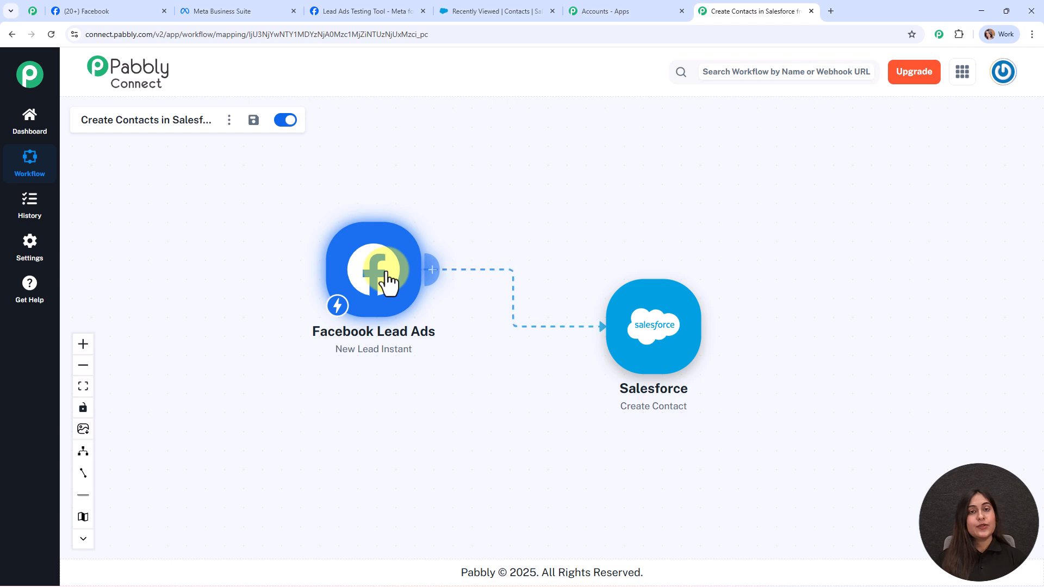
pyautogui.click(665, 320)
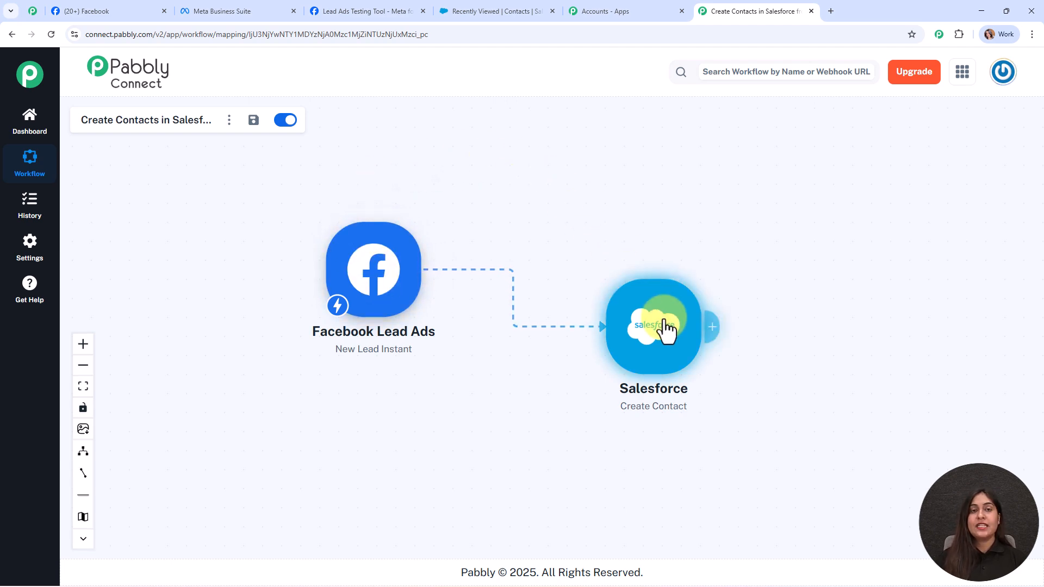